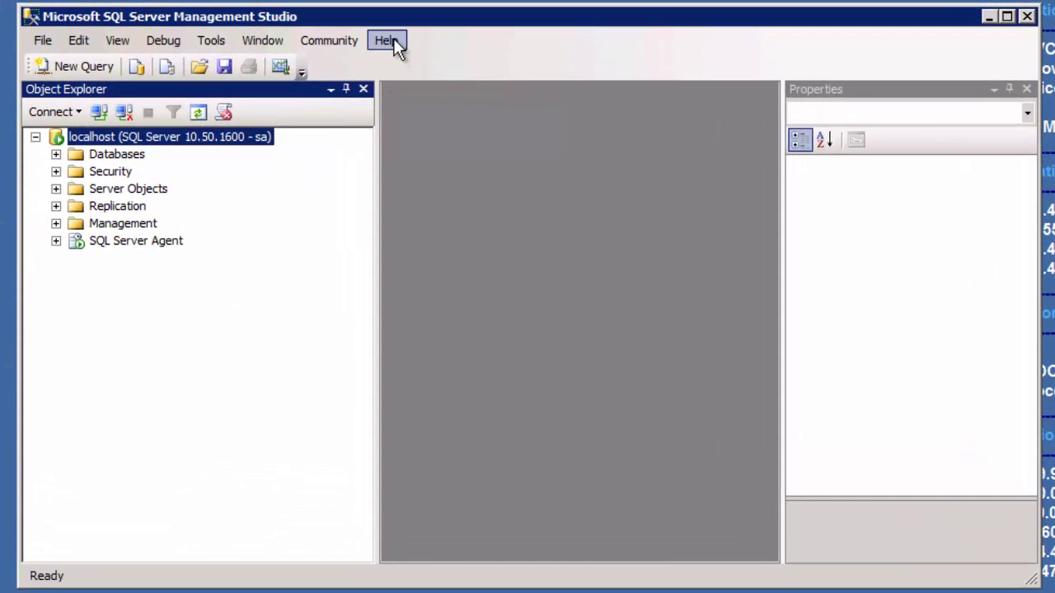
Check the SQL Server Management Studio component versions in the About information and close it.
left_click(393, 40)
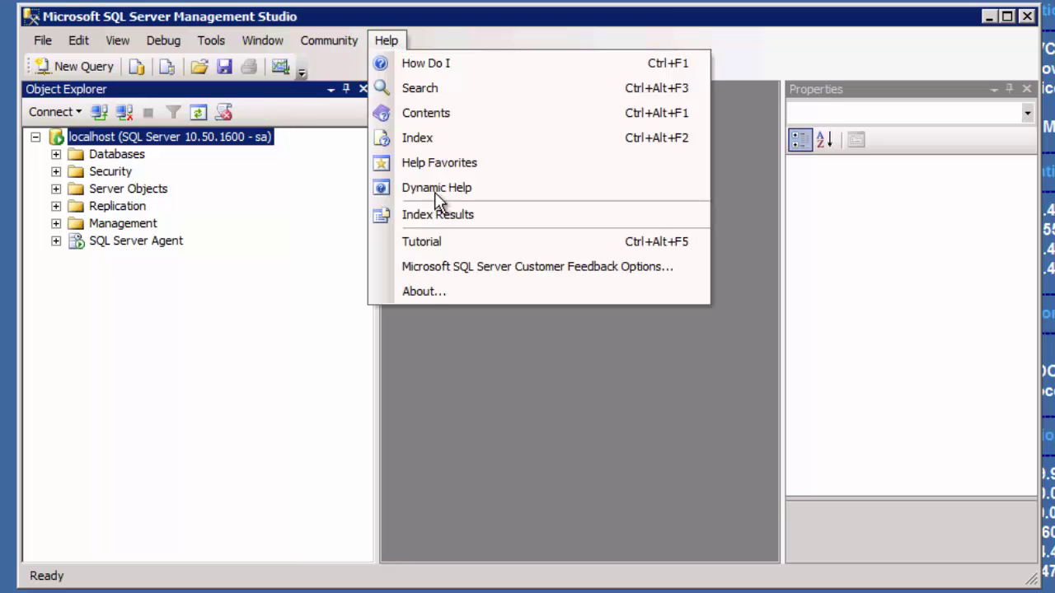
left_click(426, 305)
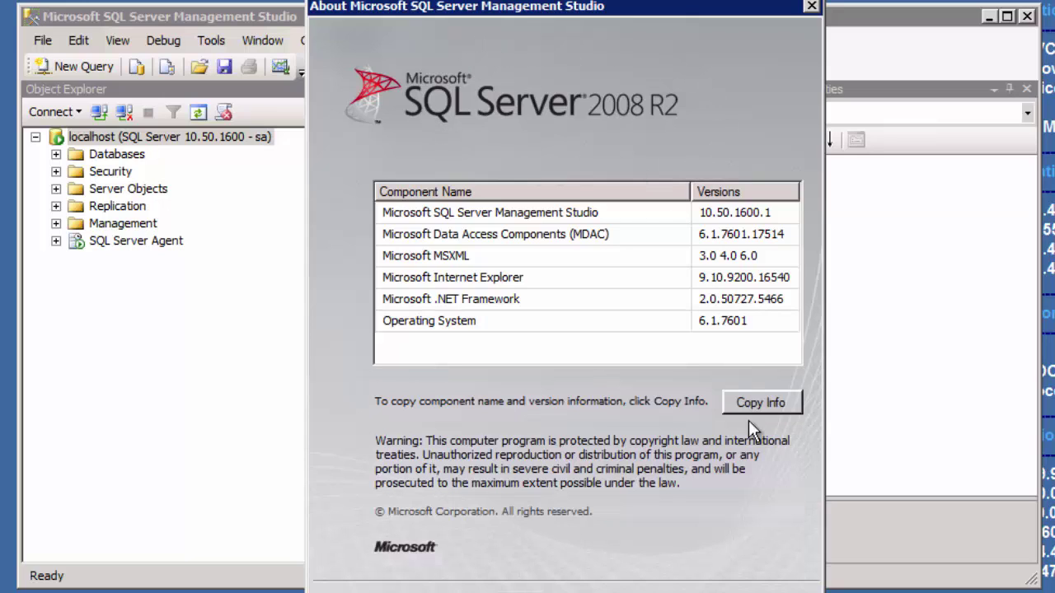
left_click(762, 592)
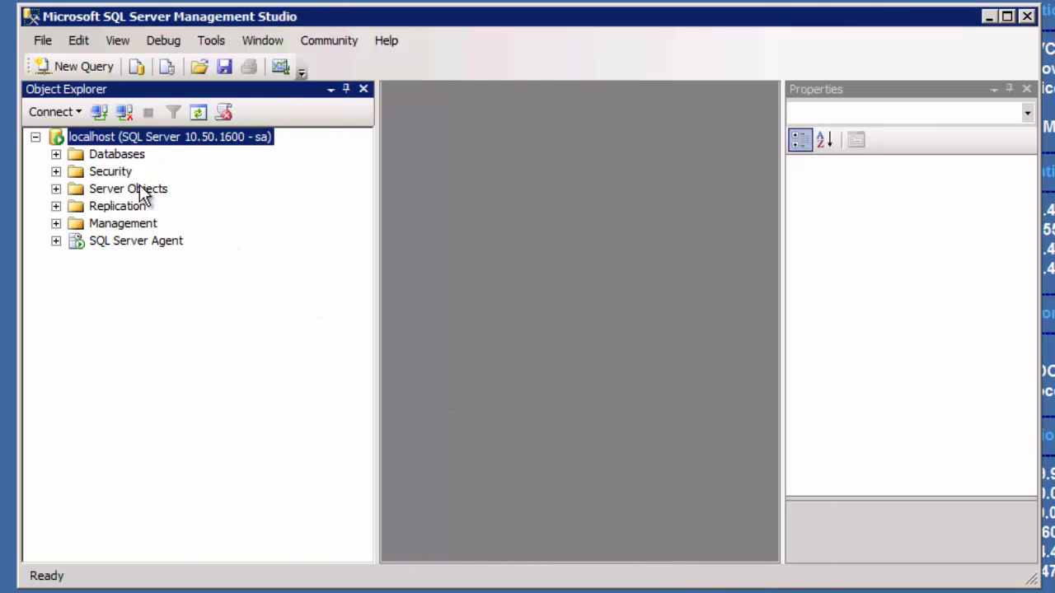
Examine the databases on localhost, looking through the tables of labdb, and put the SQL Server Management Studio window away.
left_click(56, 154)
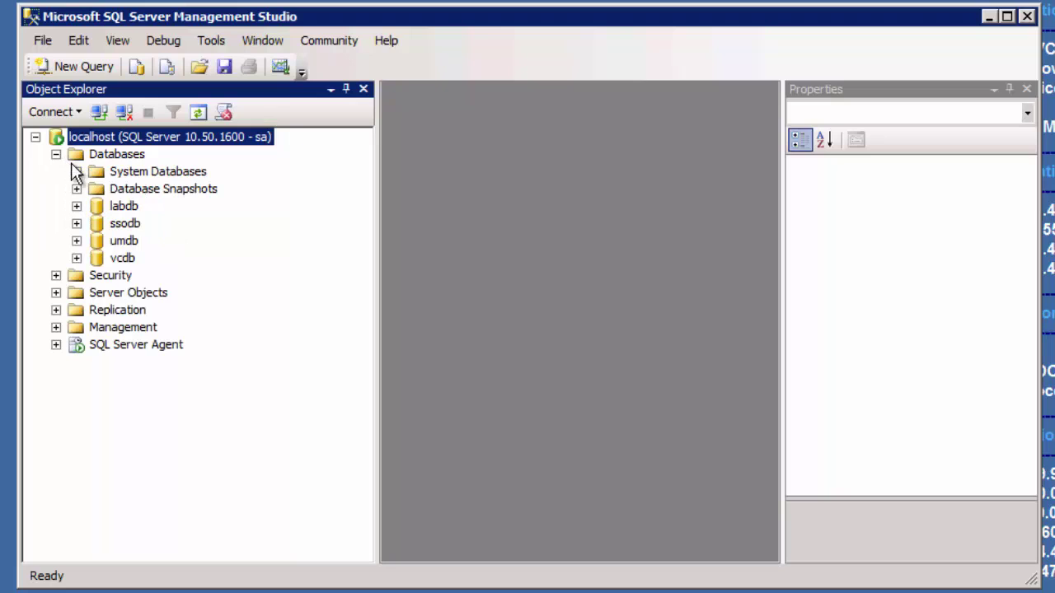
left_click(125, 207)
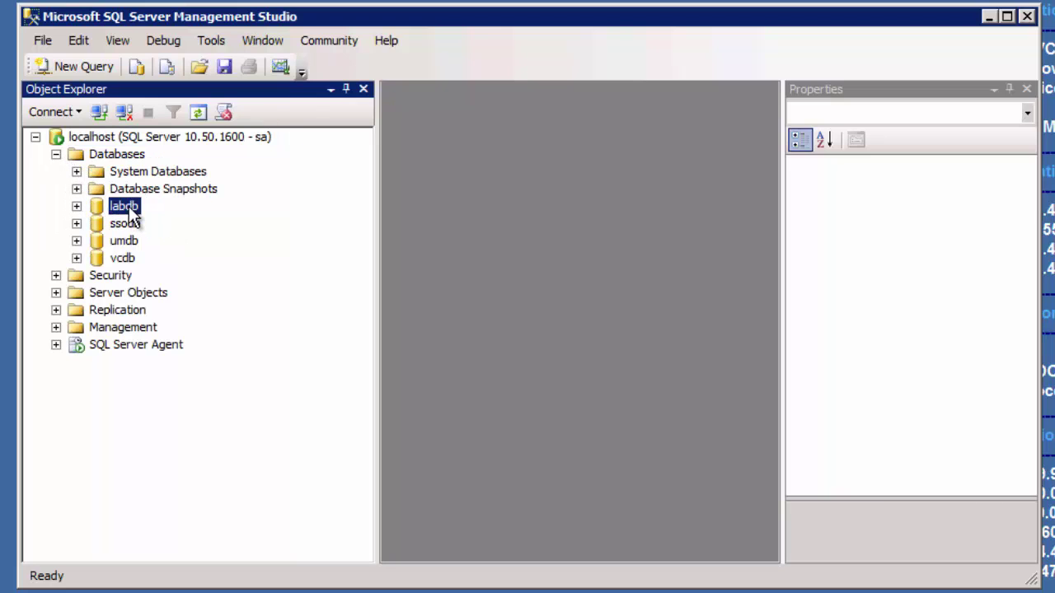
left_click(76, 207)
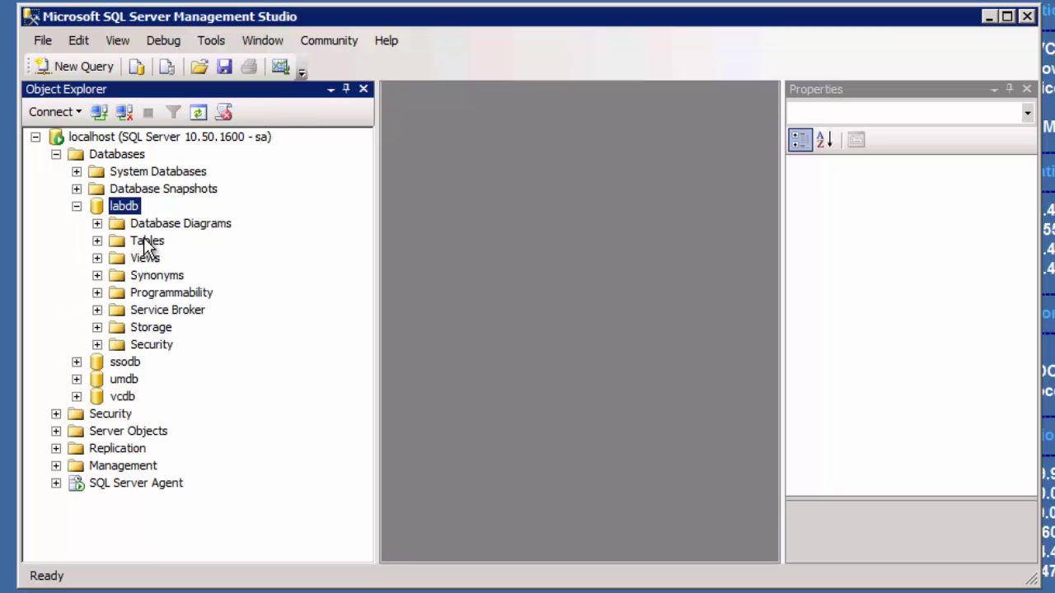
left_click(97, 241)
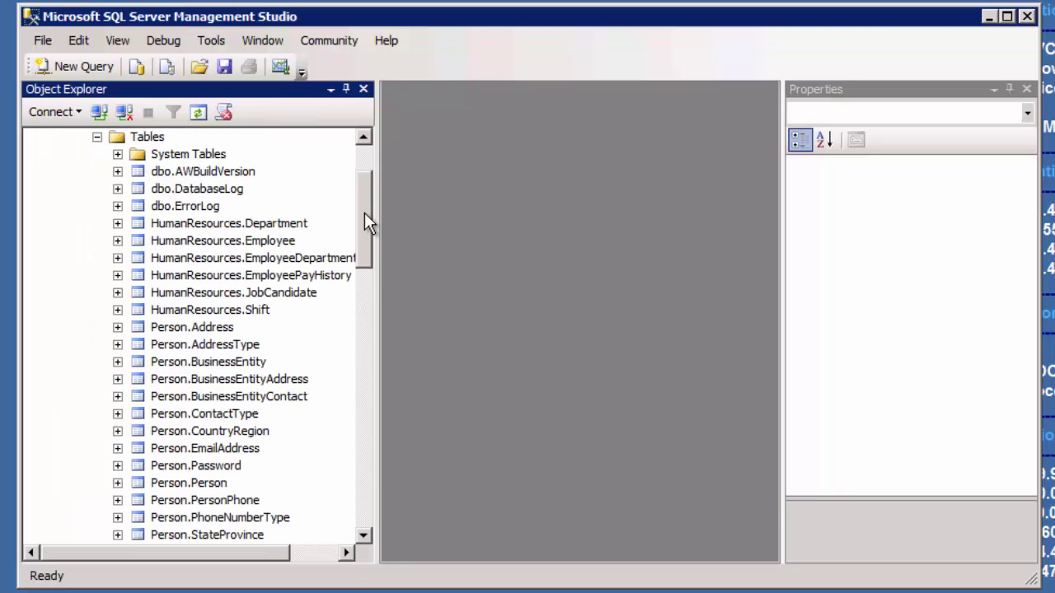
scroll(357, 327, "down", 7)
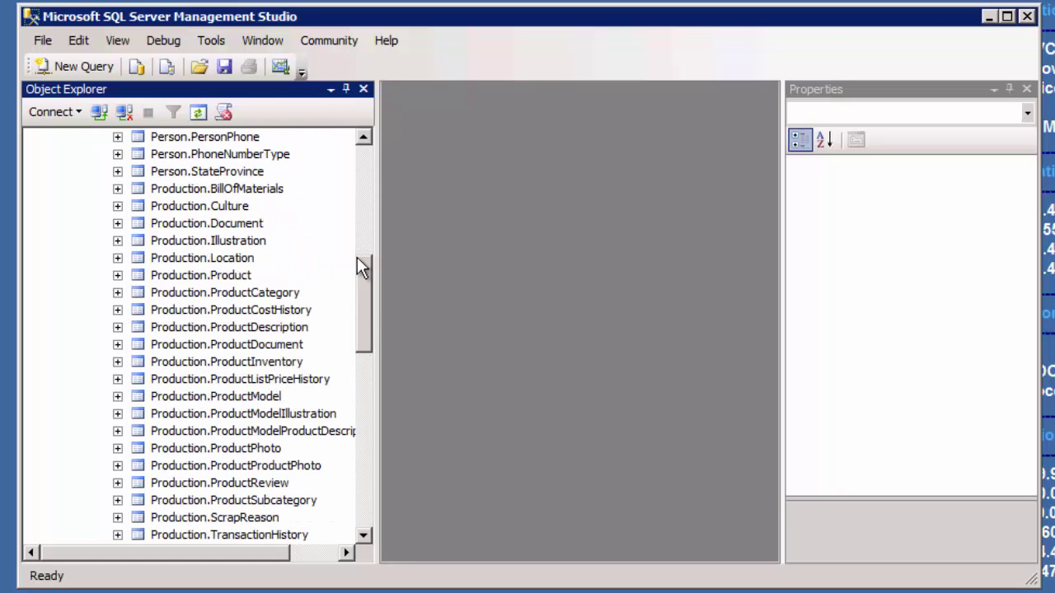
left_click_drag(359, 266, 365, 153)
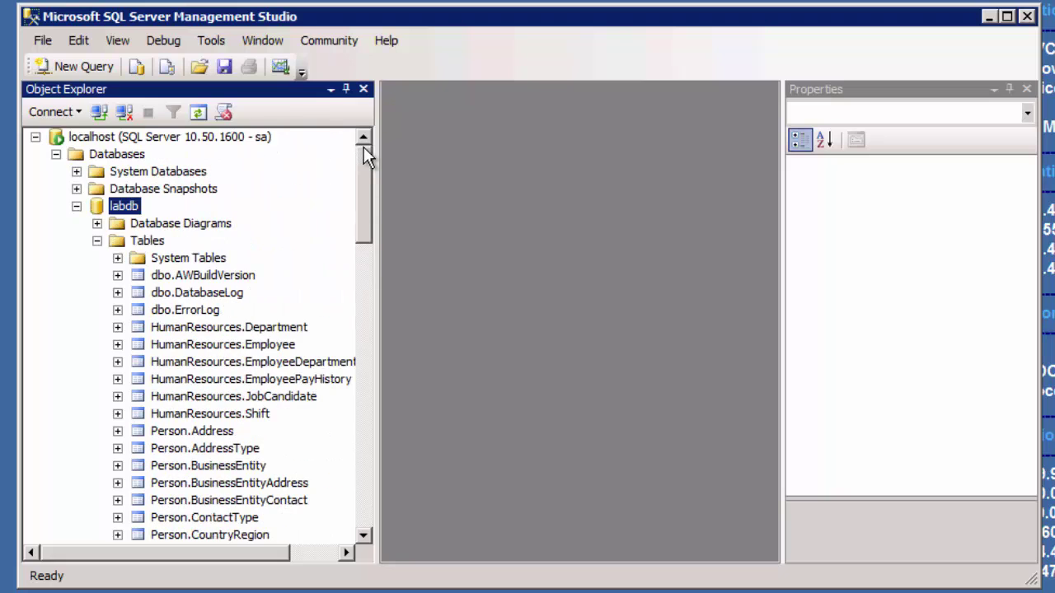
left_click(97, 241)
left_click(77, 206)
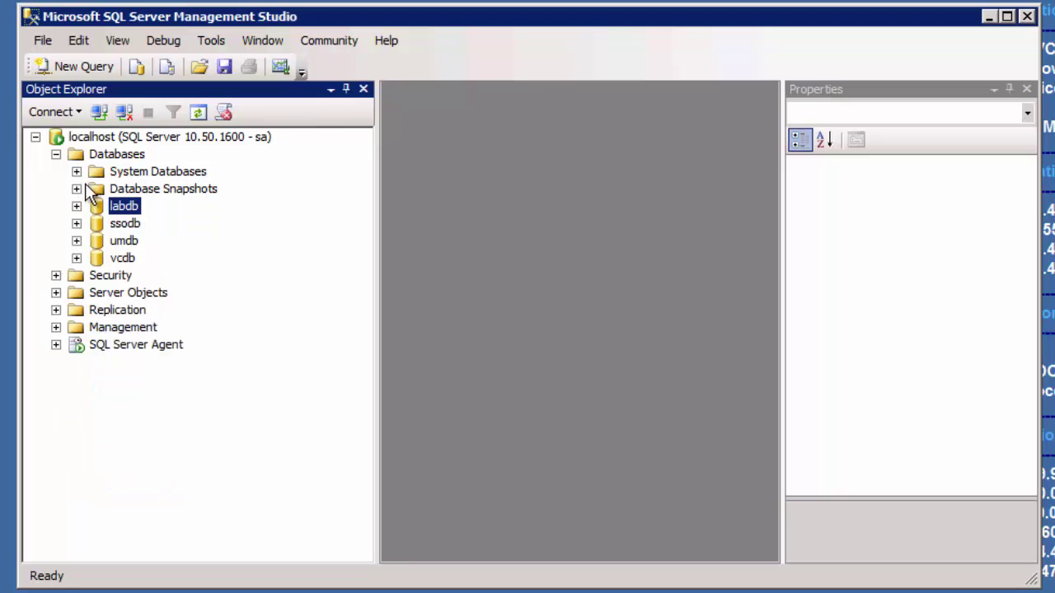
left_click(105, 137)
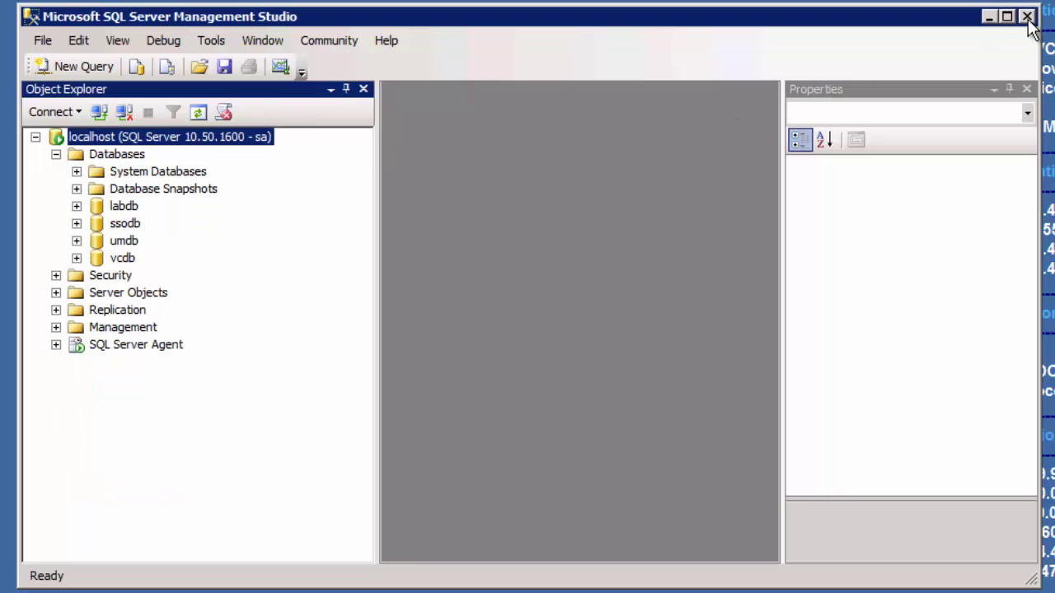
left_click(849, 52)
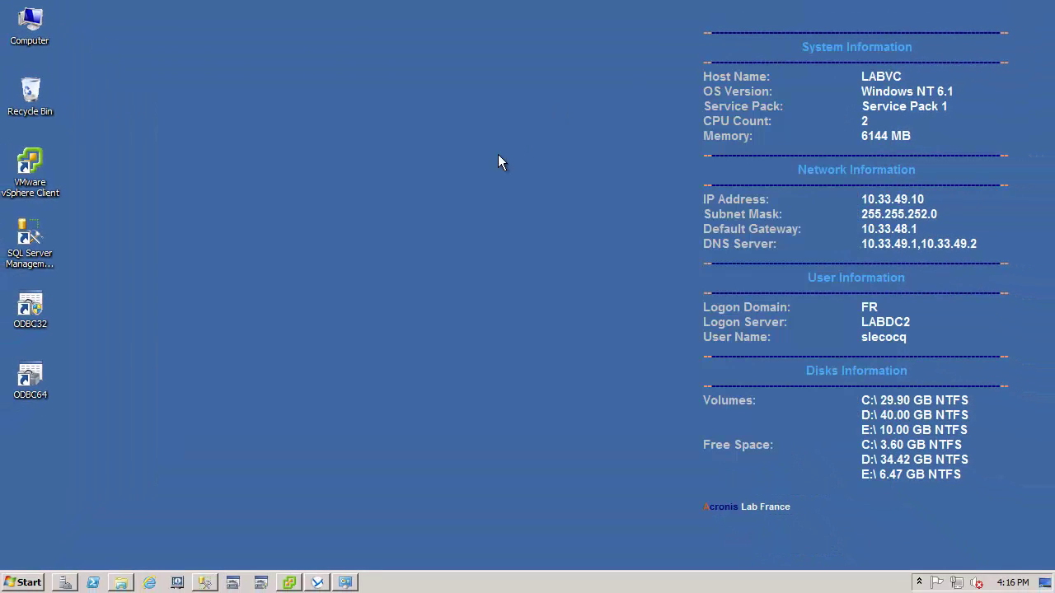
Switch to Acronis Backup & Recovery, look over the machine labvc.fr.lab.edu and the centralized vaults, and show the backup plans and tasks.
left_click(318, 582)
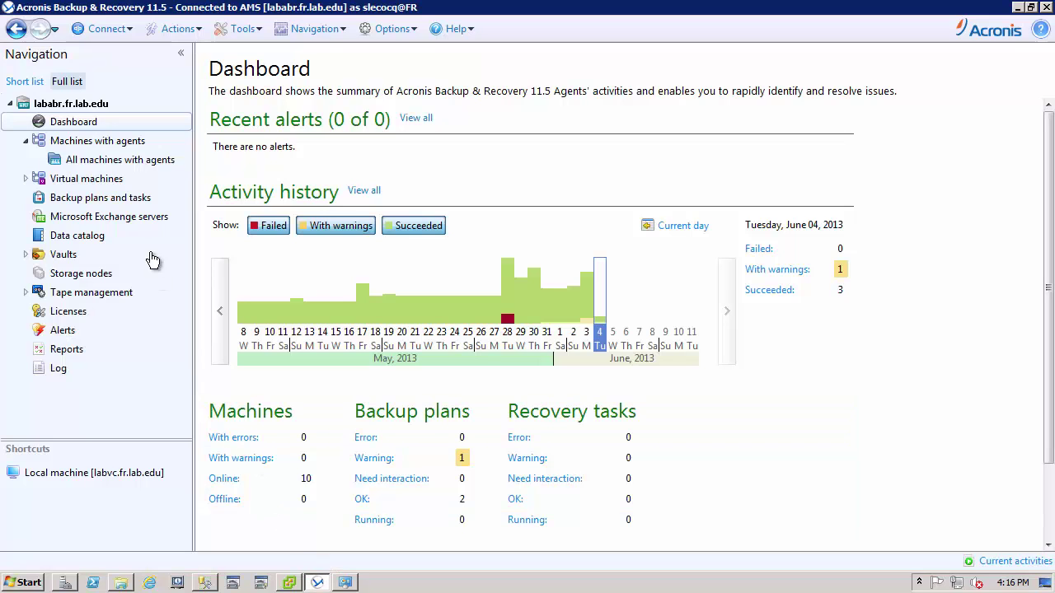
left_click(120, 160)
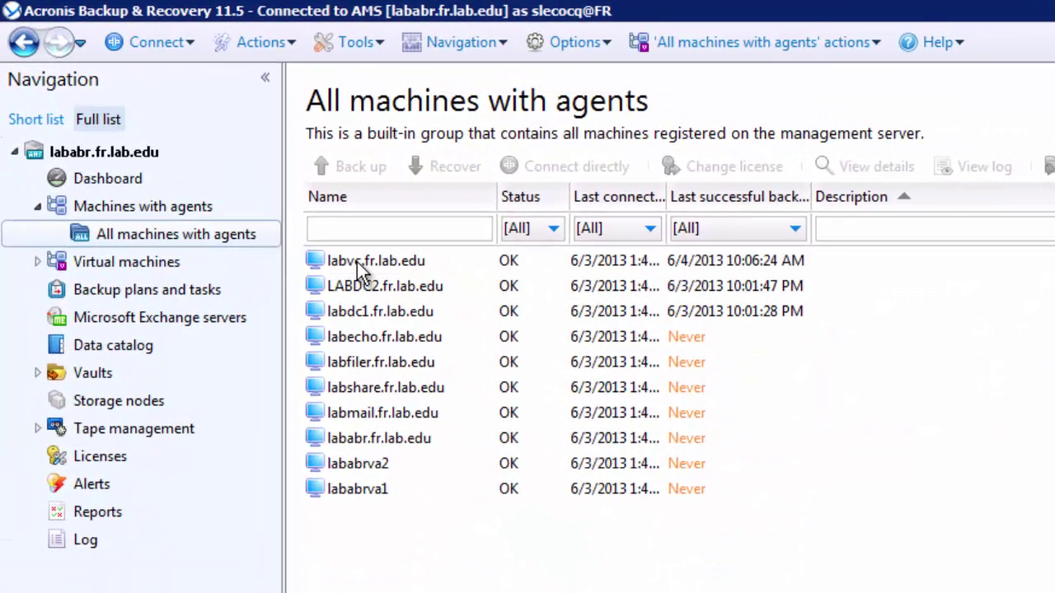
left_click(358, 262)
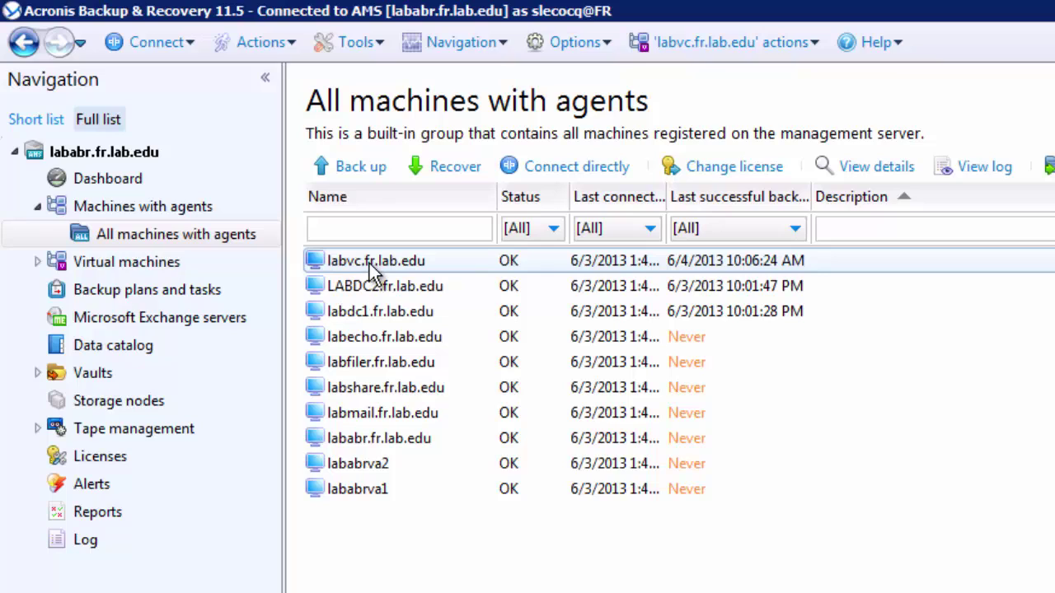
left_click(38, 375)
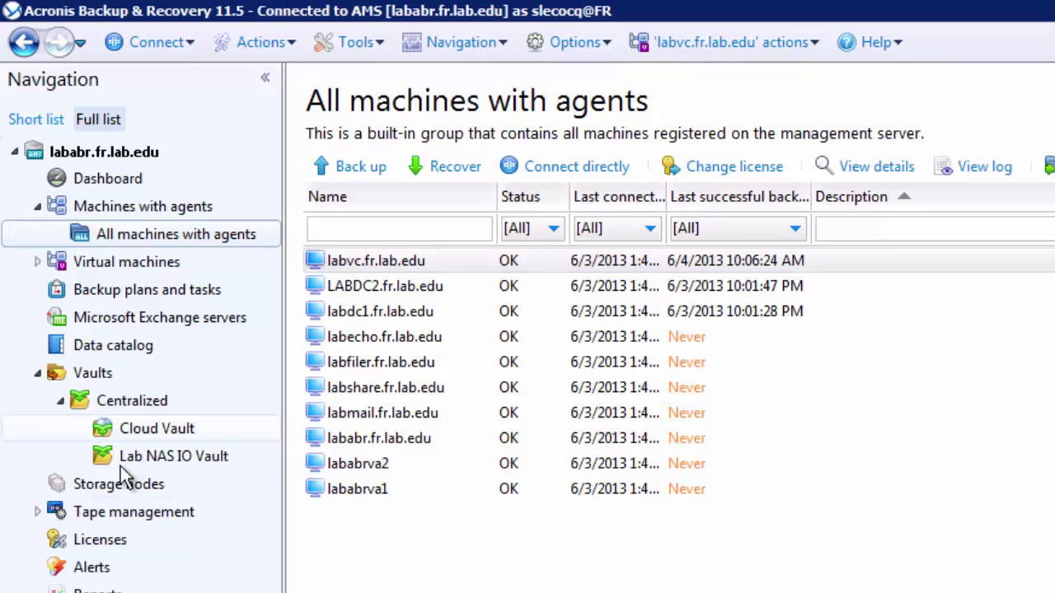
left_click(169, 291)
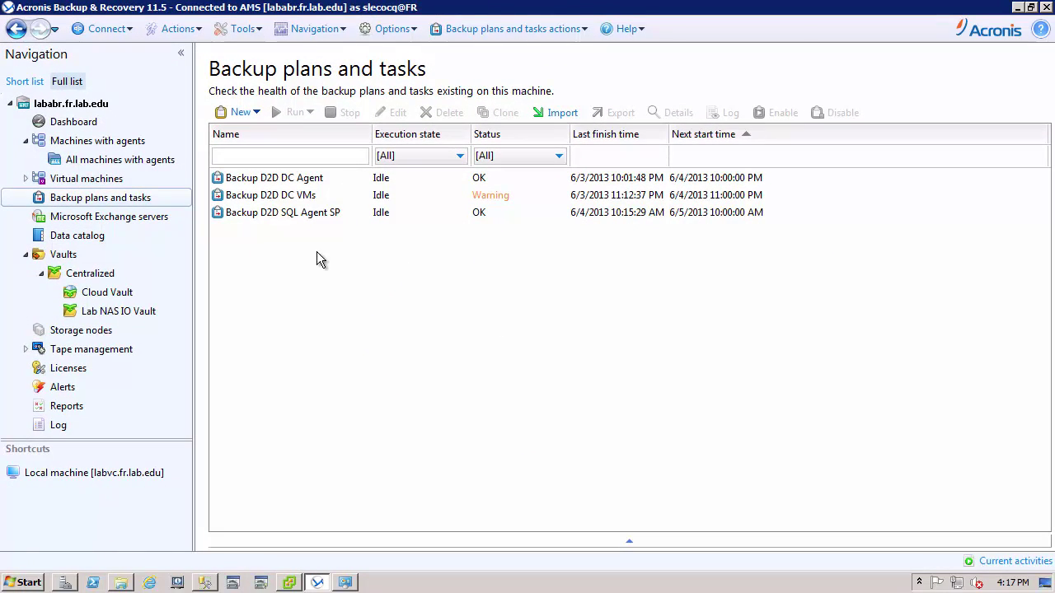
right_click(318, 252)
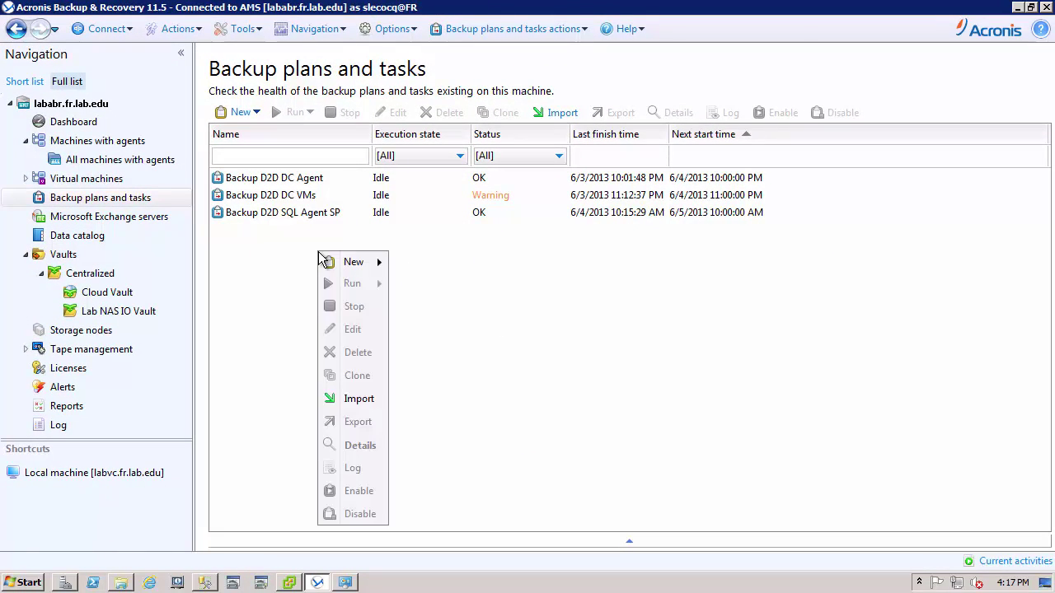
mouse_move(354, 267)
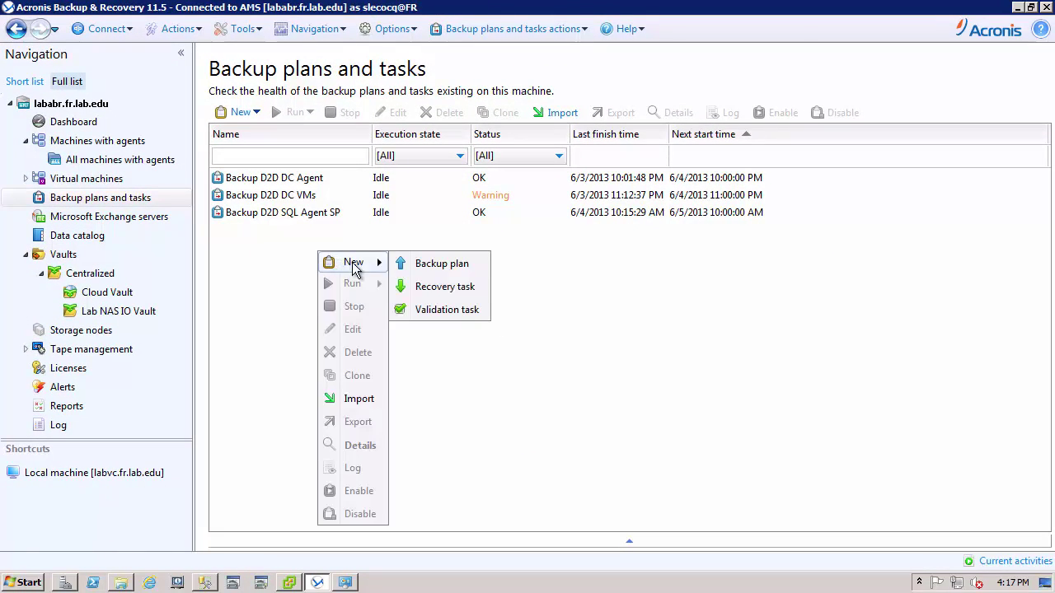
left_click(432, 272)
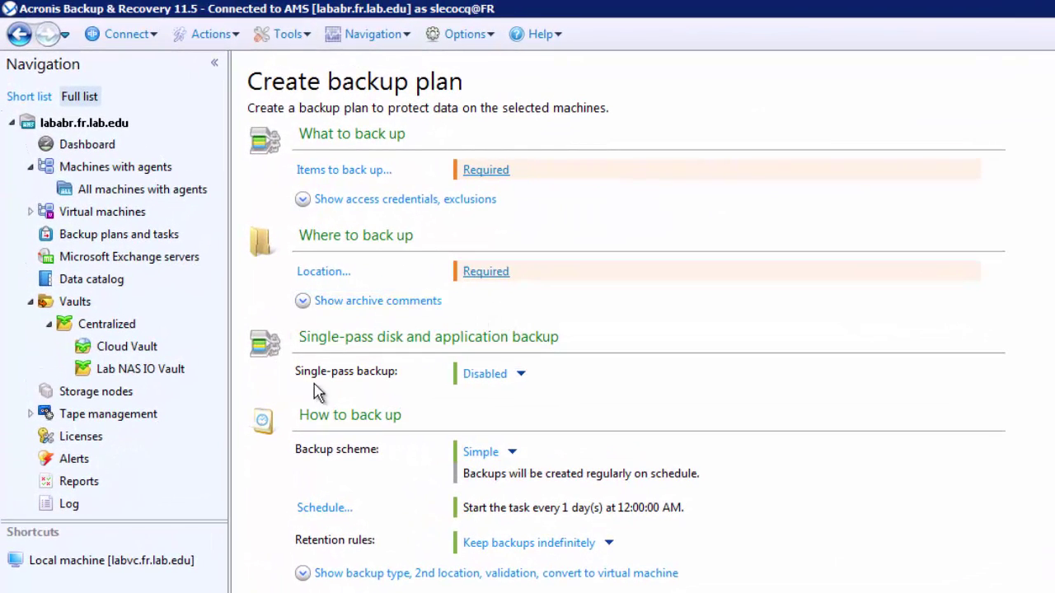
left_click(521, 375)
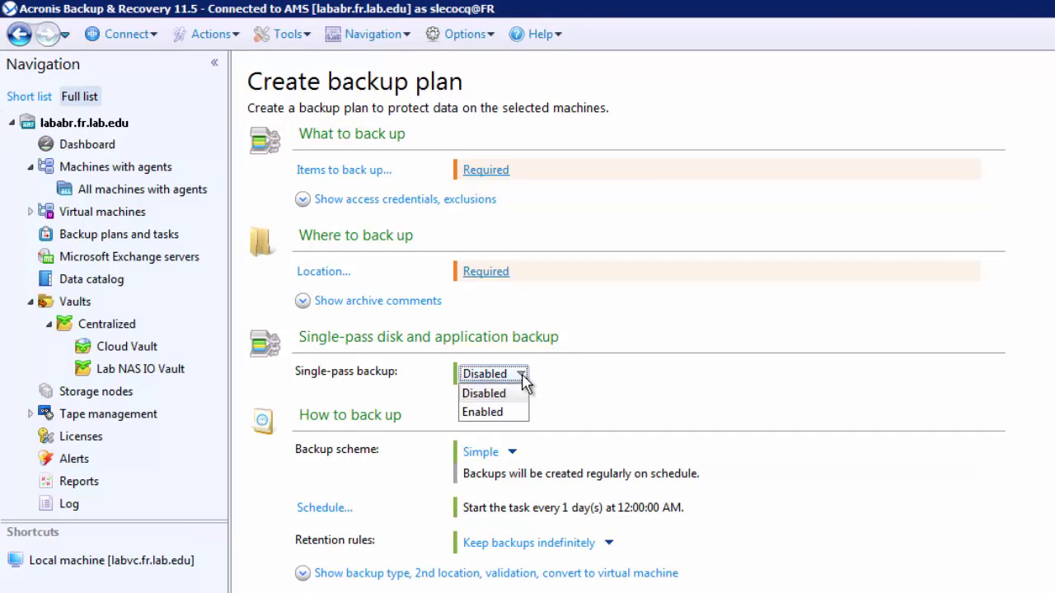
left_click(487, 412)
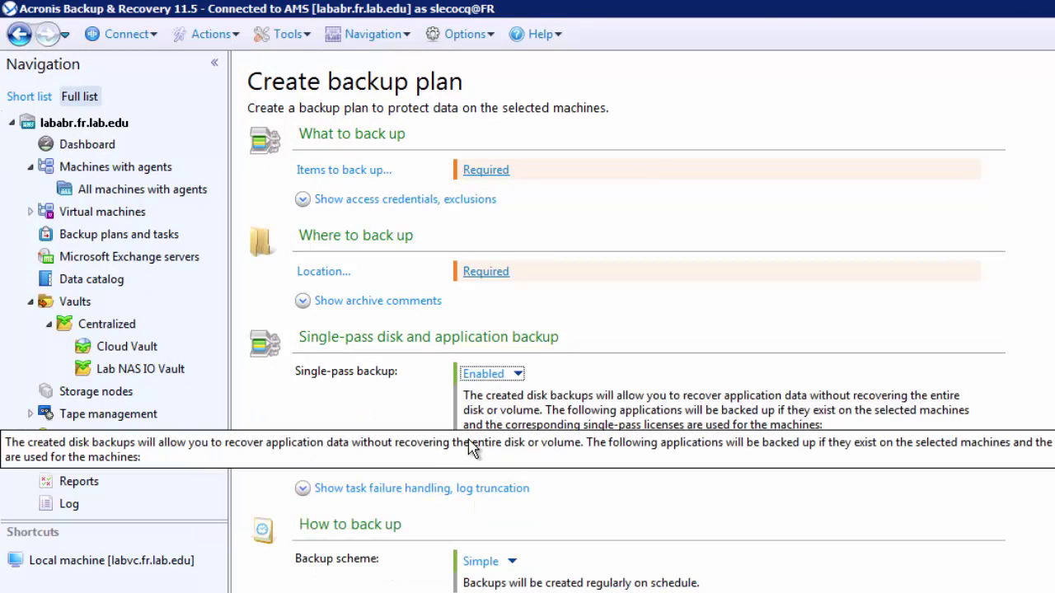
left_click(314, 490)
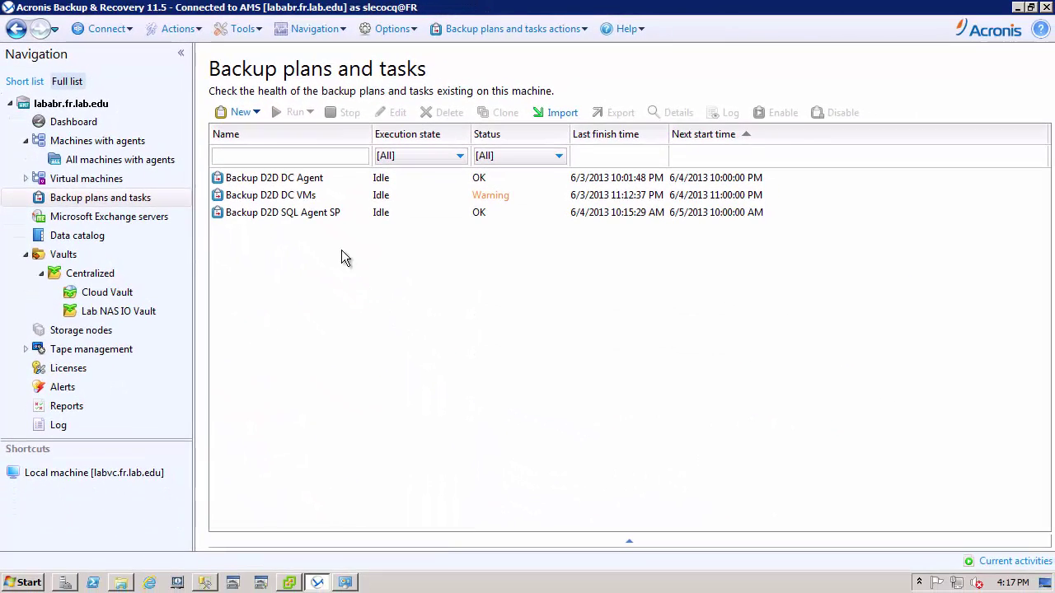
Review the settings of the Backup D2D SQL Agent SP plan, including log truncation, retention and replication, and leave without saving.
left_click(305, 216)
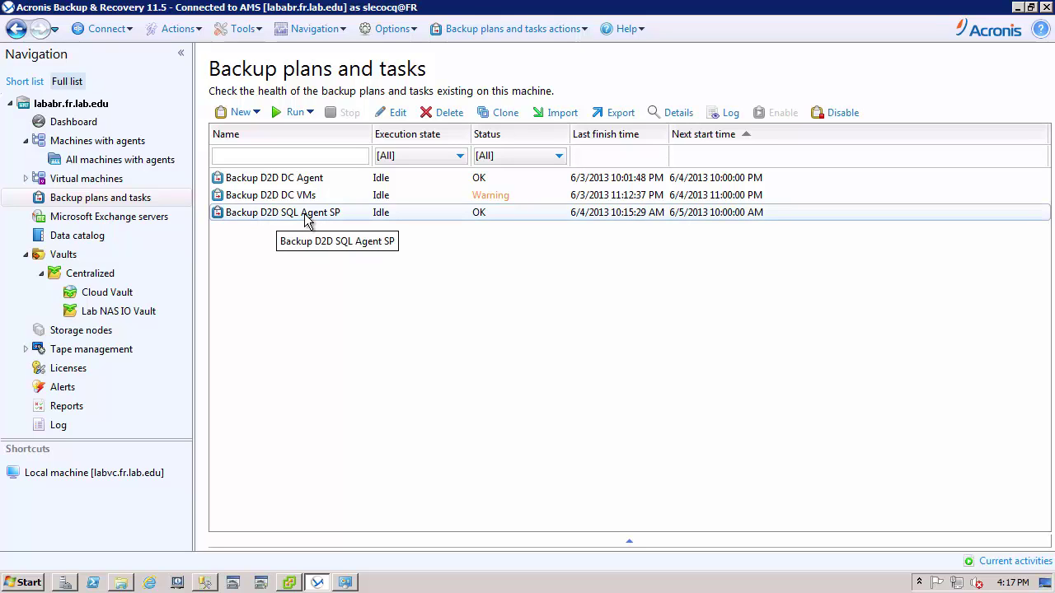
right_click(306, 218)
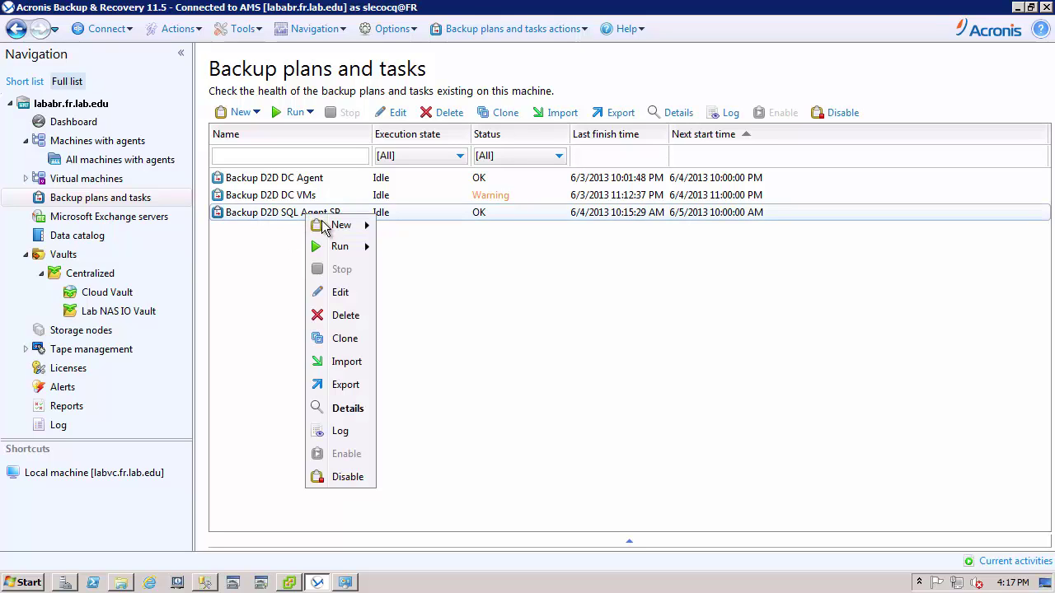
left_click(342, 294)
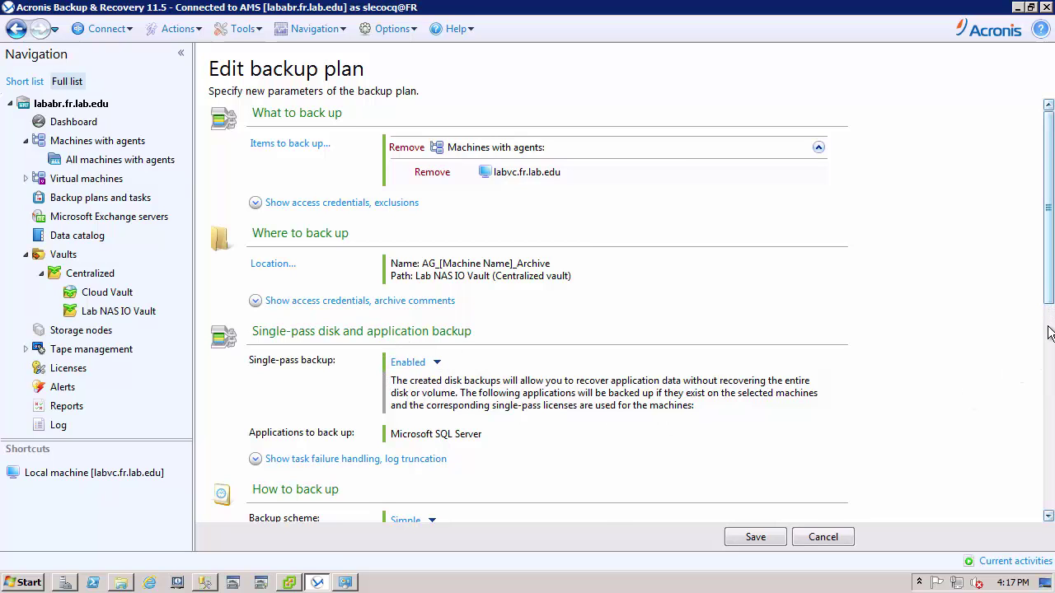
scroll(1050, 338, "down", 2)
scroll(1049, 347, "down", 3)
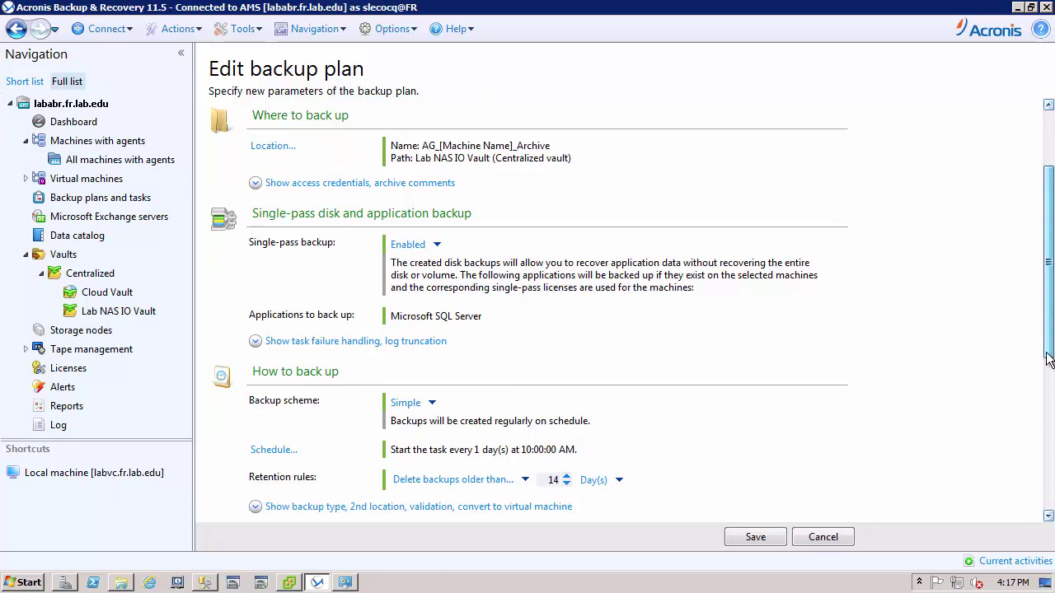
scroll(508, 350, "down", 1)
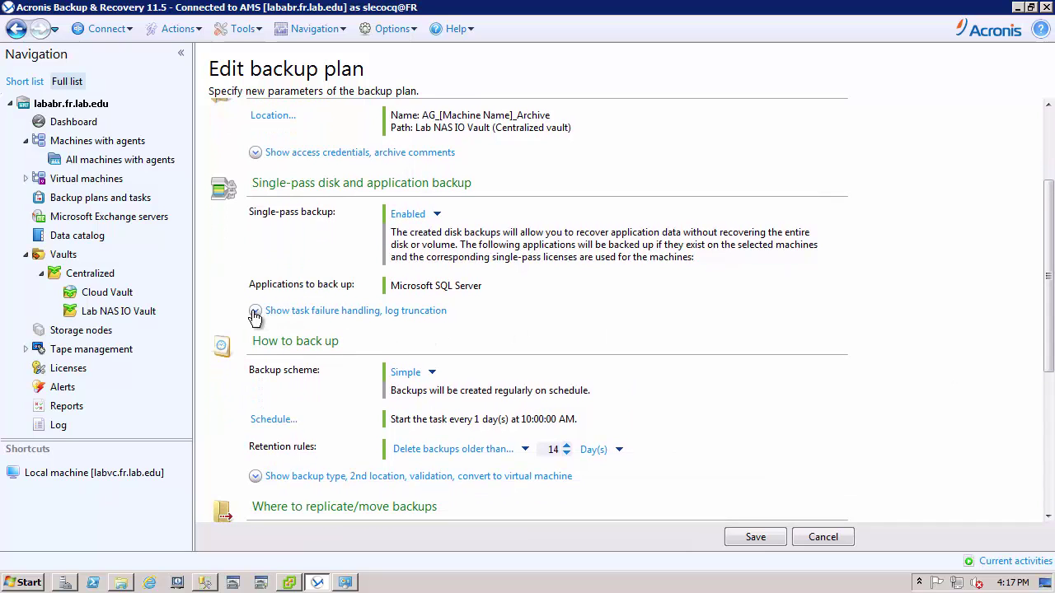
left_click(279, 314)
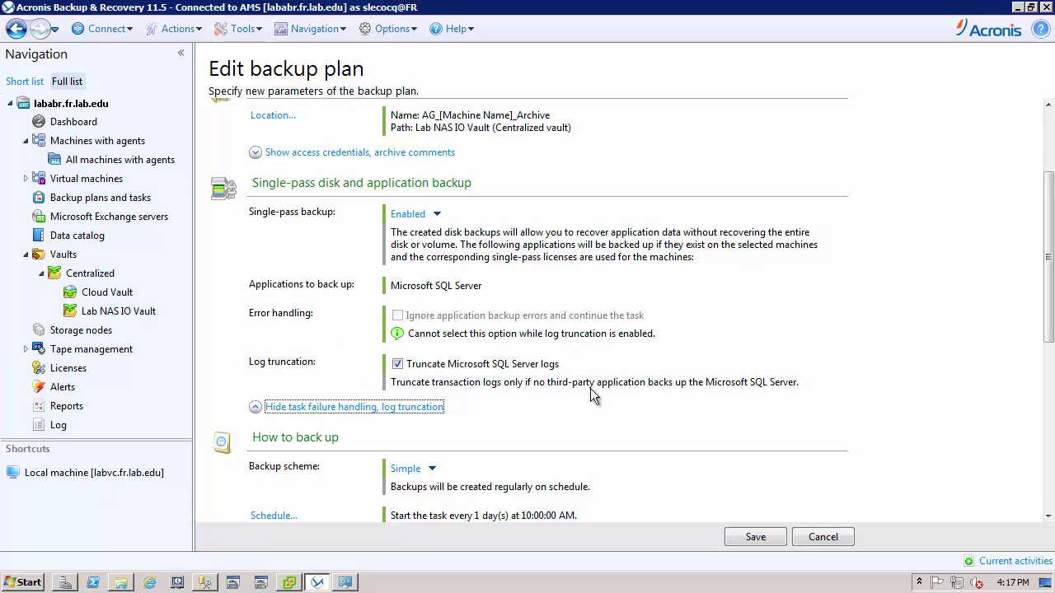
scroll(1049, 306, "down", 5)
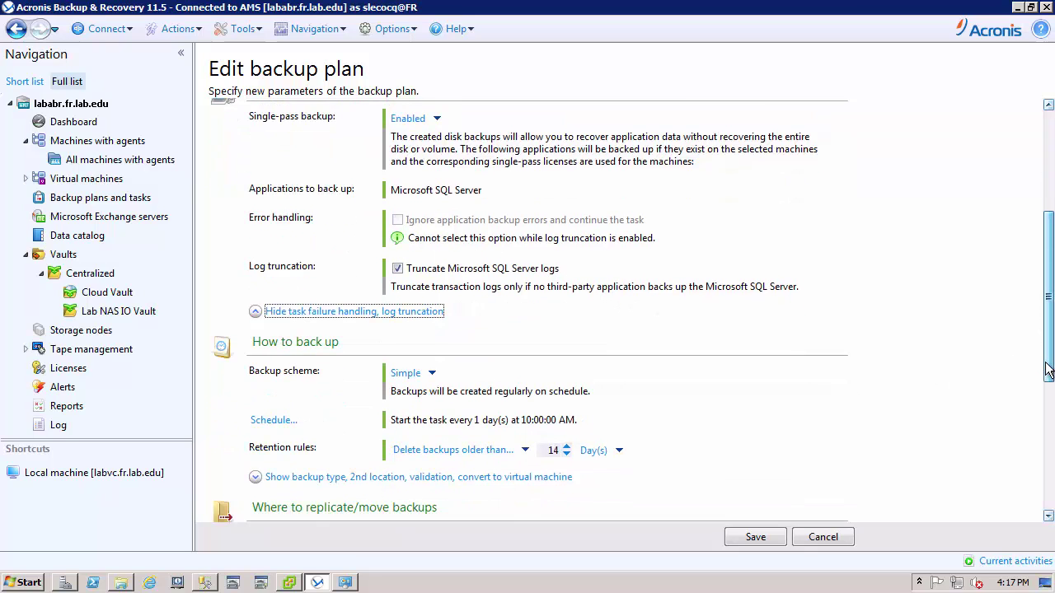
scroll(1043, 449, "down", 5)
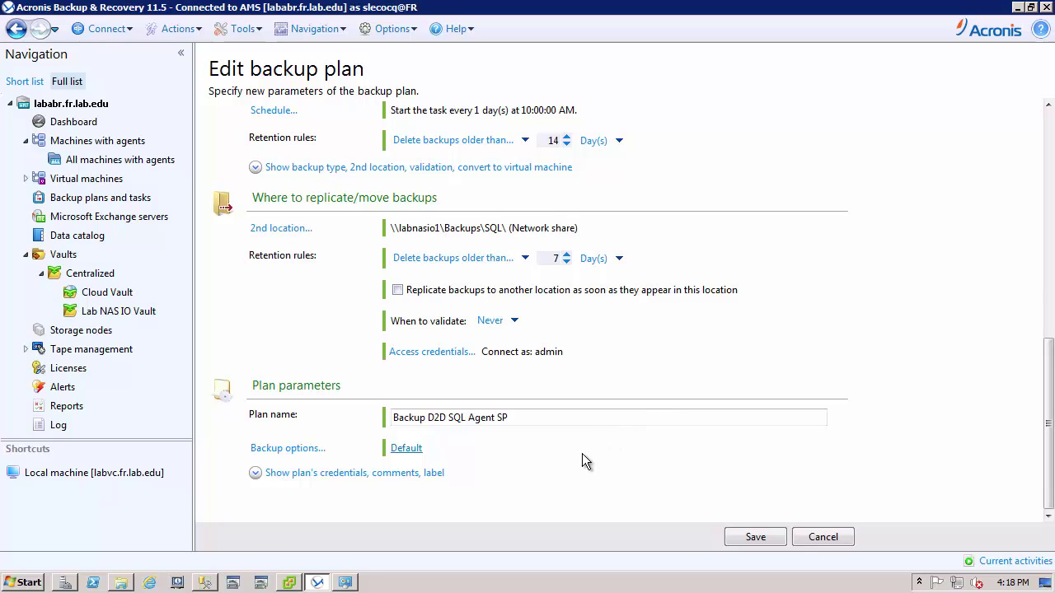
left_click(824, 538)
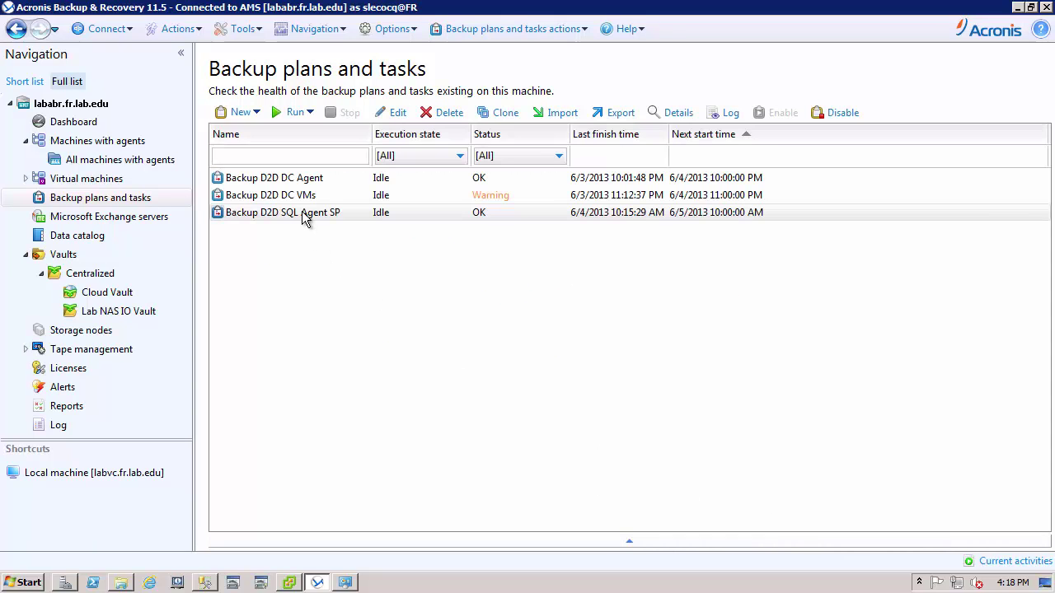
Run an incremental backup for the Backup D2D SQL Agent SP plan.
right_click(305, 217)
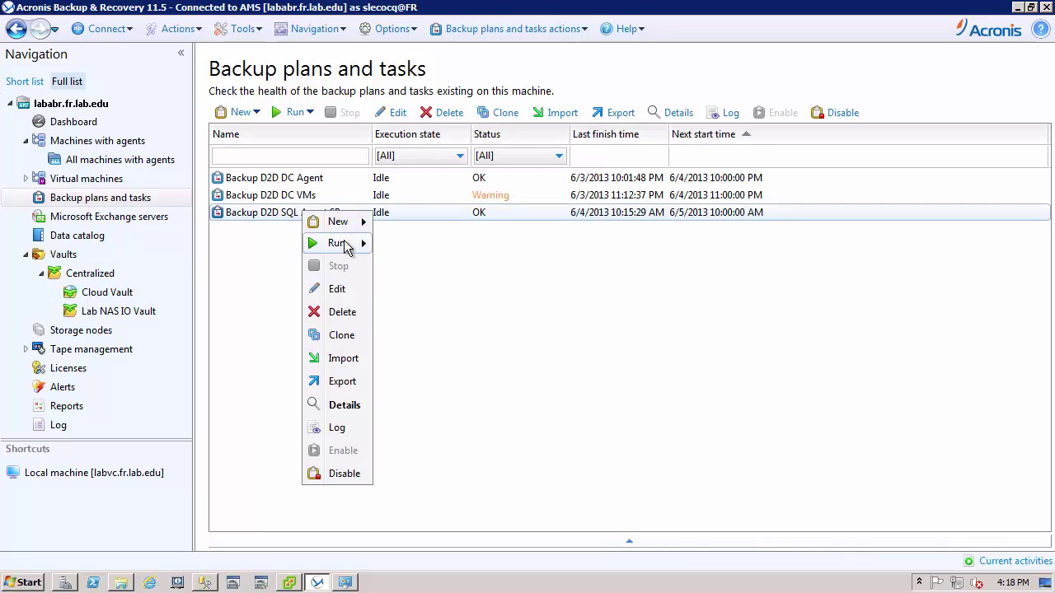
mouse_move(343, 241)
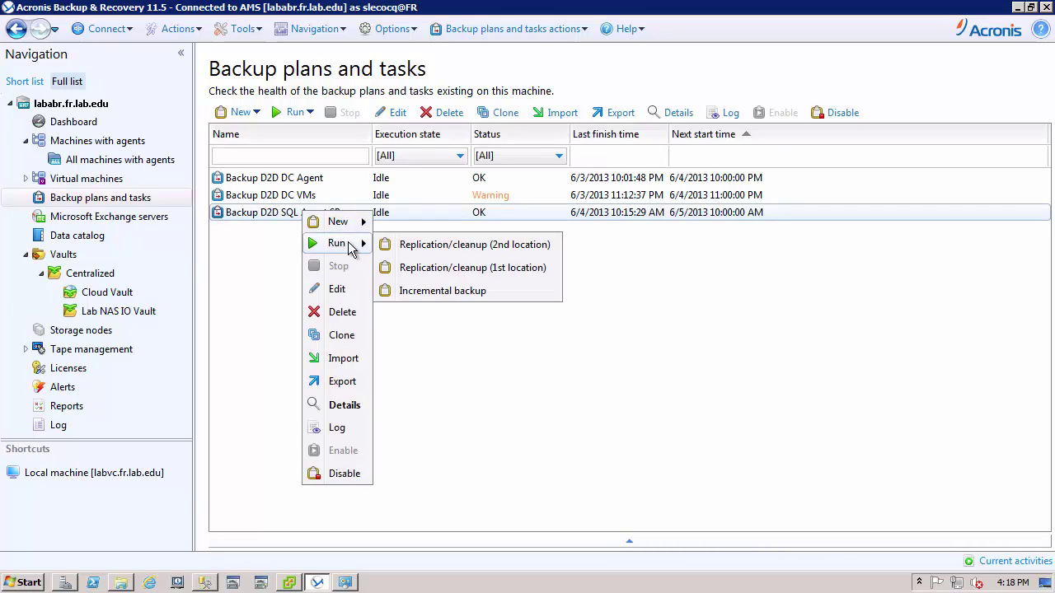
left_click(425, 291)
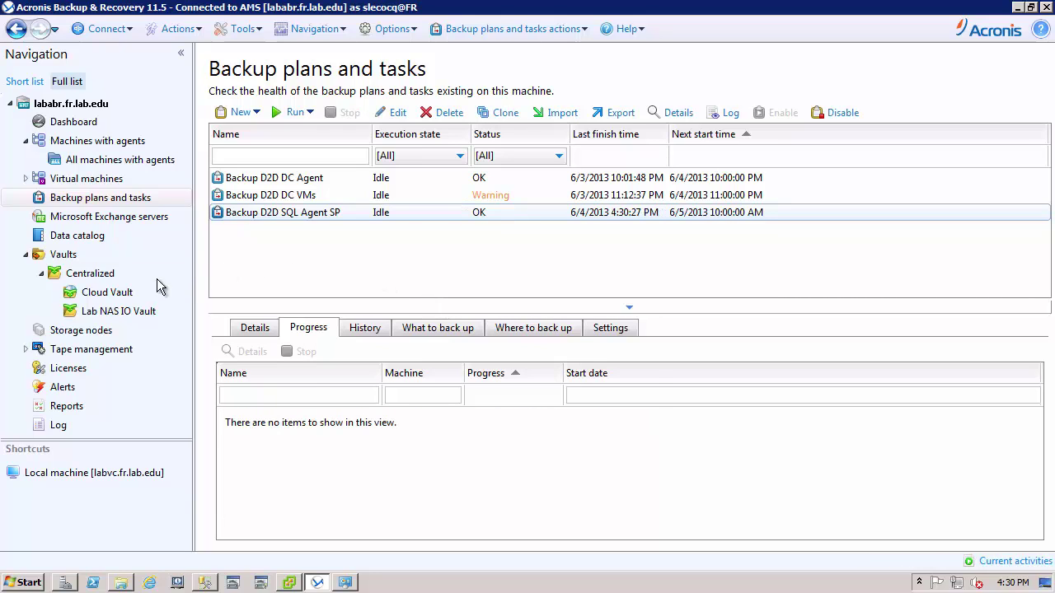
Open the content of AG_labvc.fr.lab.edu_Archive in the Lab NAS IO Vault and look through its backed-up volumes.
left_click(122, 313)
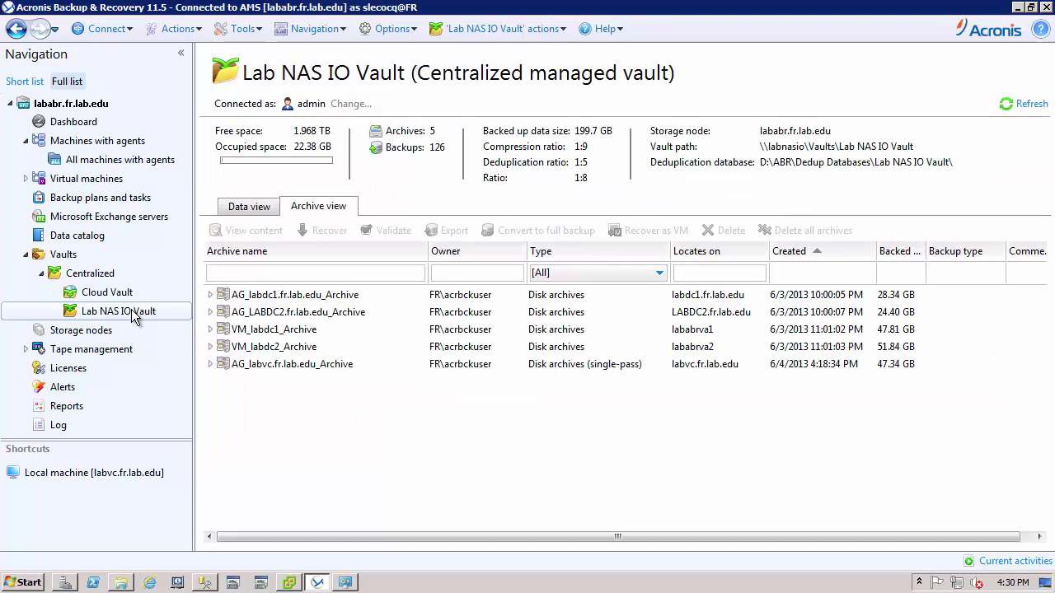
left_click(274, 366)
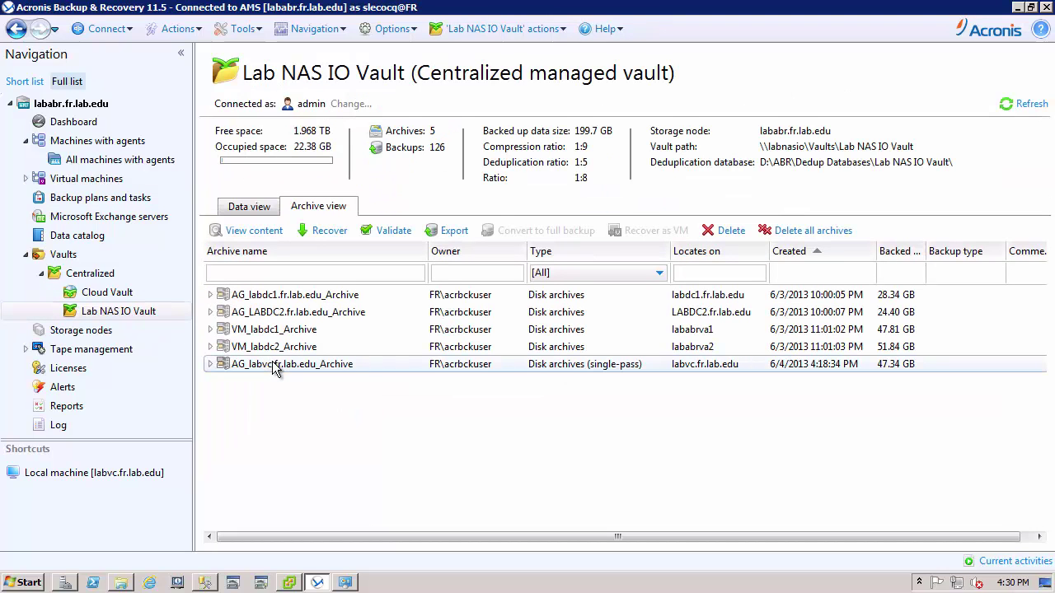
left_click(211, 366)
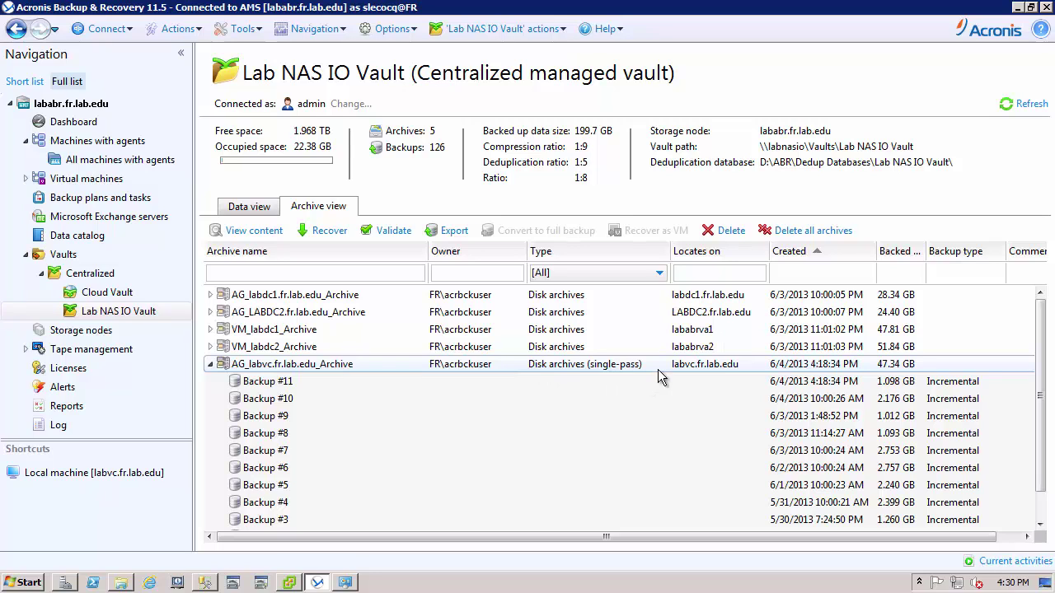
left_click(247, 232)
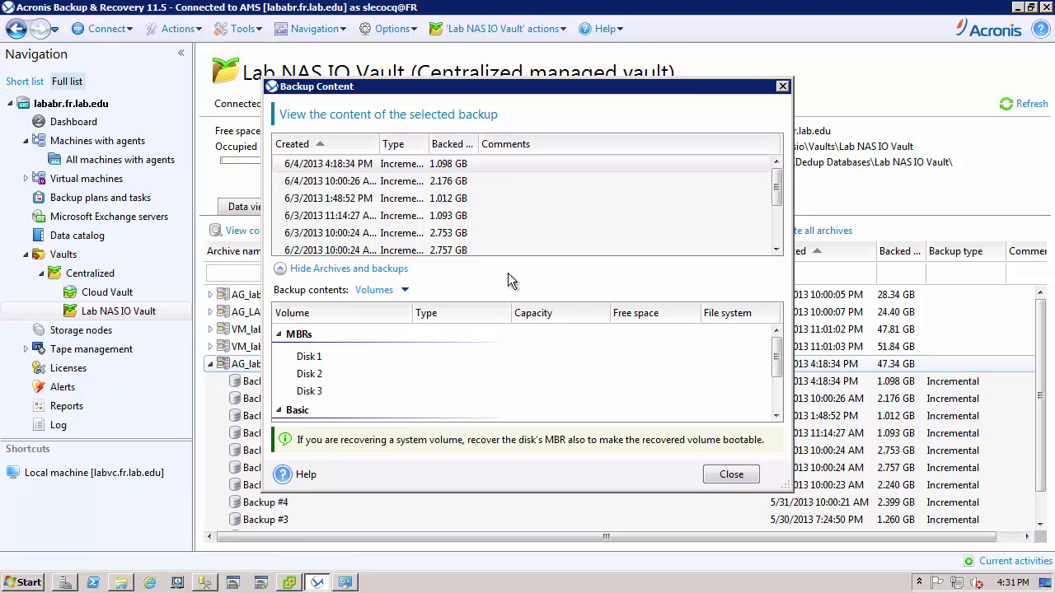
left_click_drag(781, 371, 783, 400)
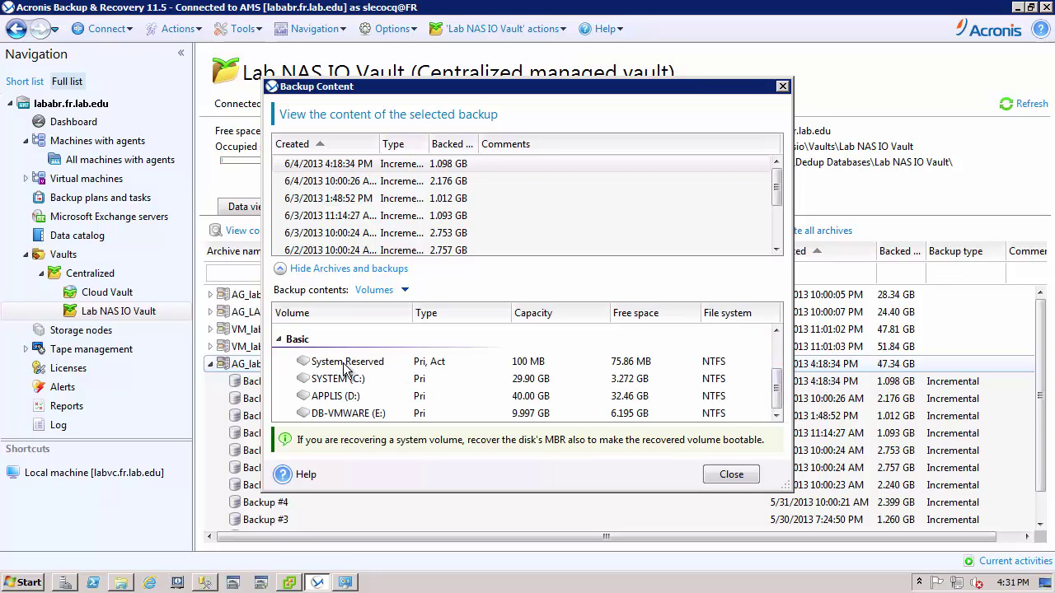
View the backup contents as files, look into SYSTEM (C:), and examine the labdb folder under Databases on DB-VMWARE (E:).
left_click(407, 292)
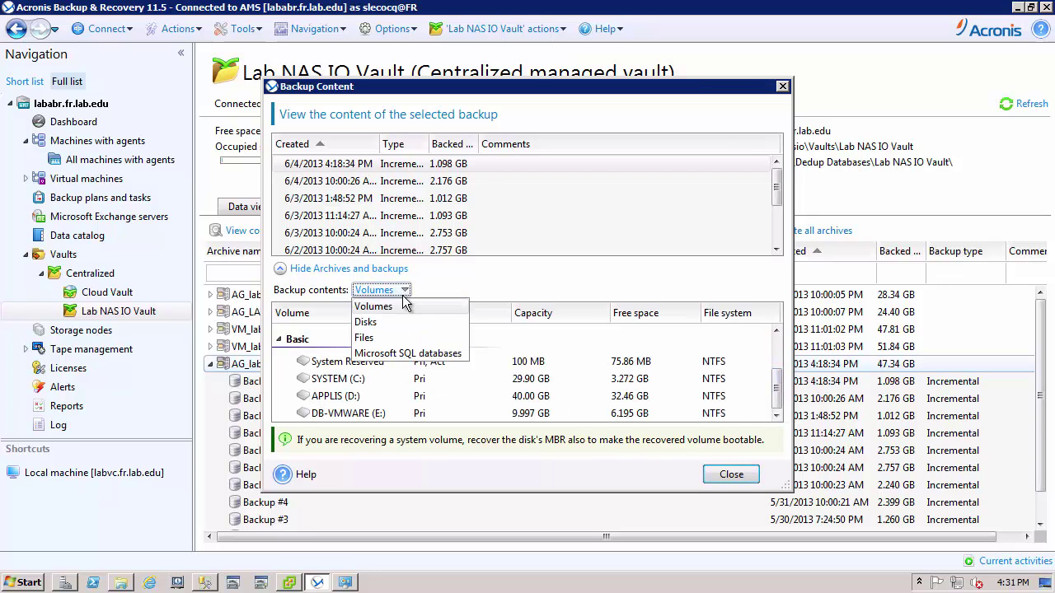
left_click(363, 338)
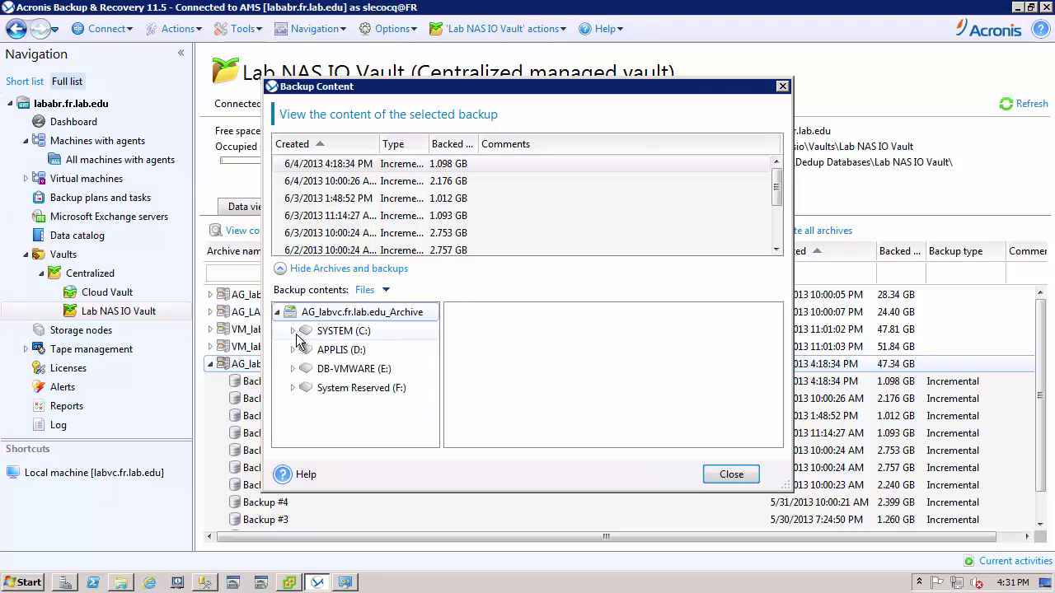
left_click(295, 332)
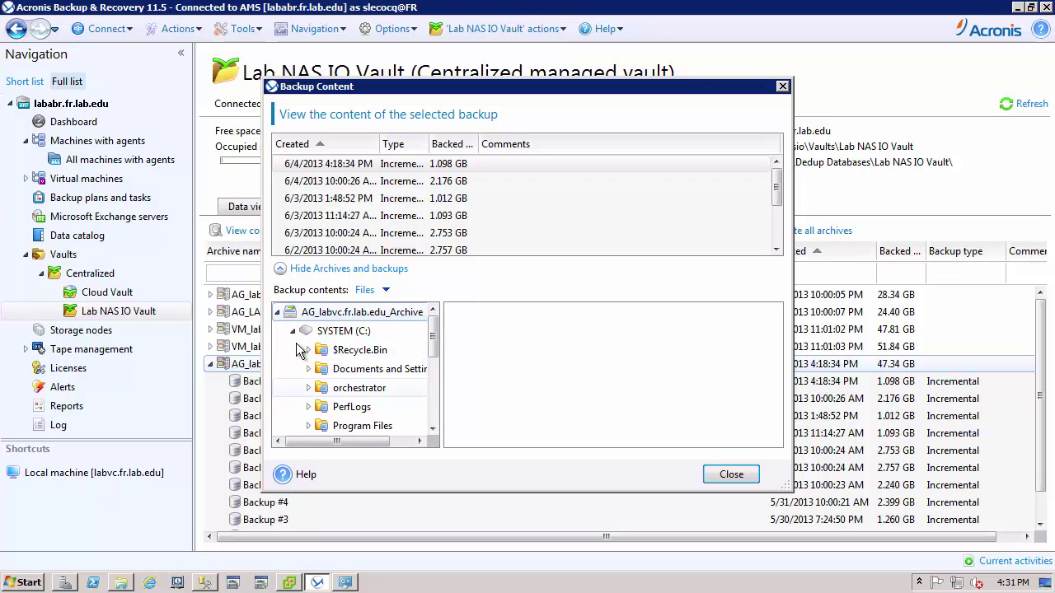
left_click(300, 333)
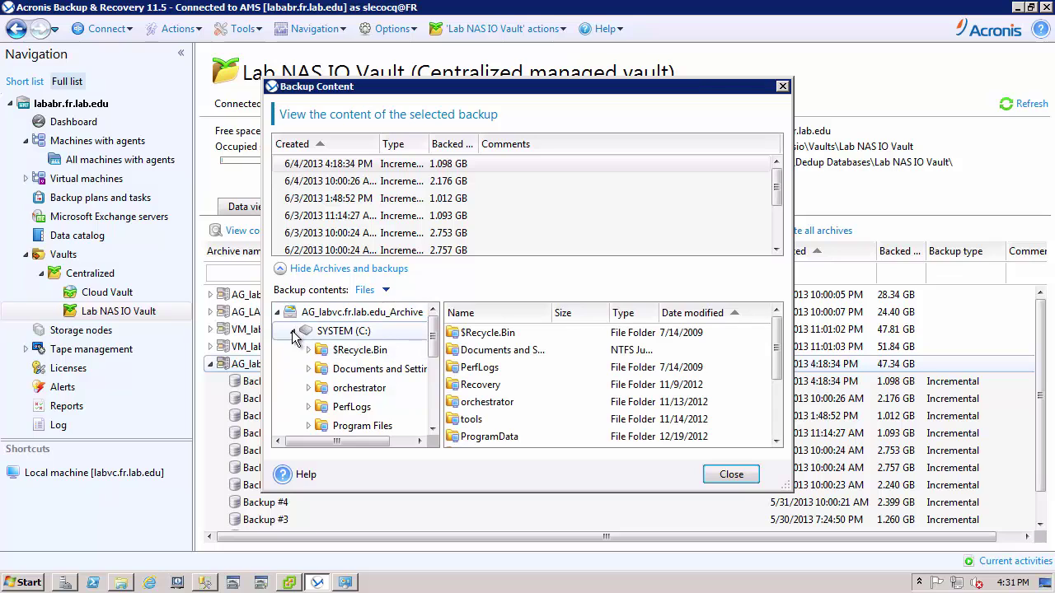
left_click(292, 332)
left_click(294, 369)
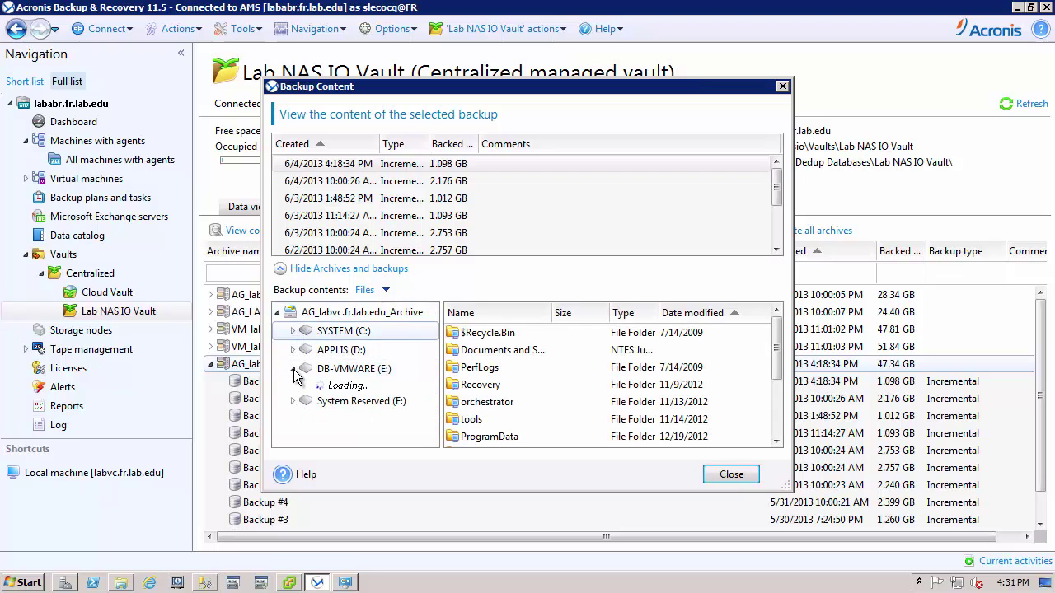
left_click(308, 407)
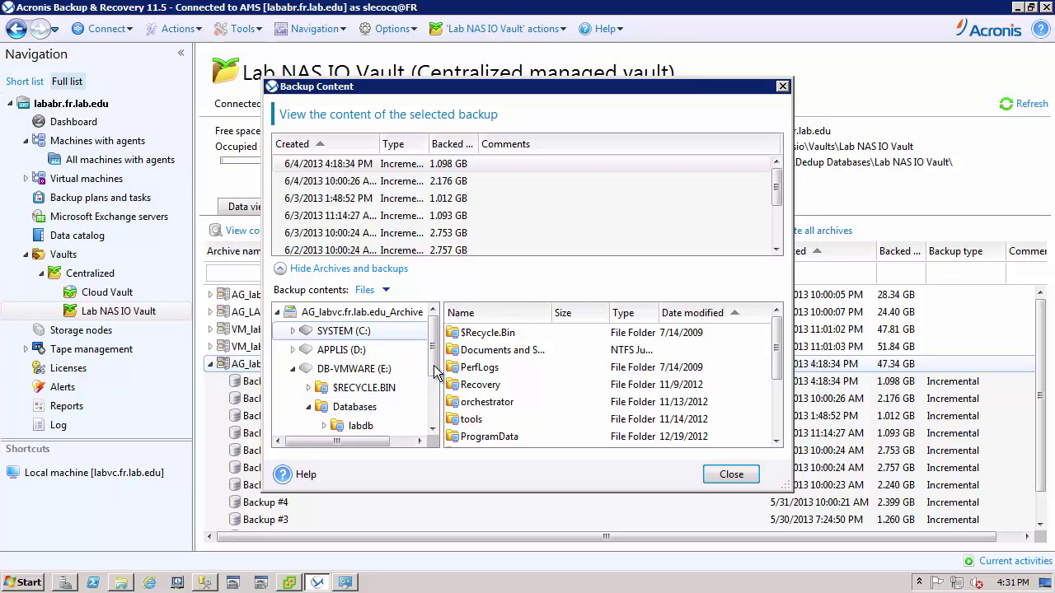
scroll(336, 358, "down", 1)
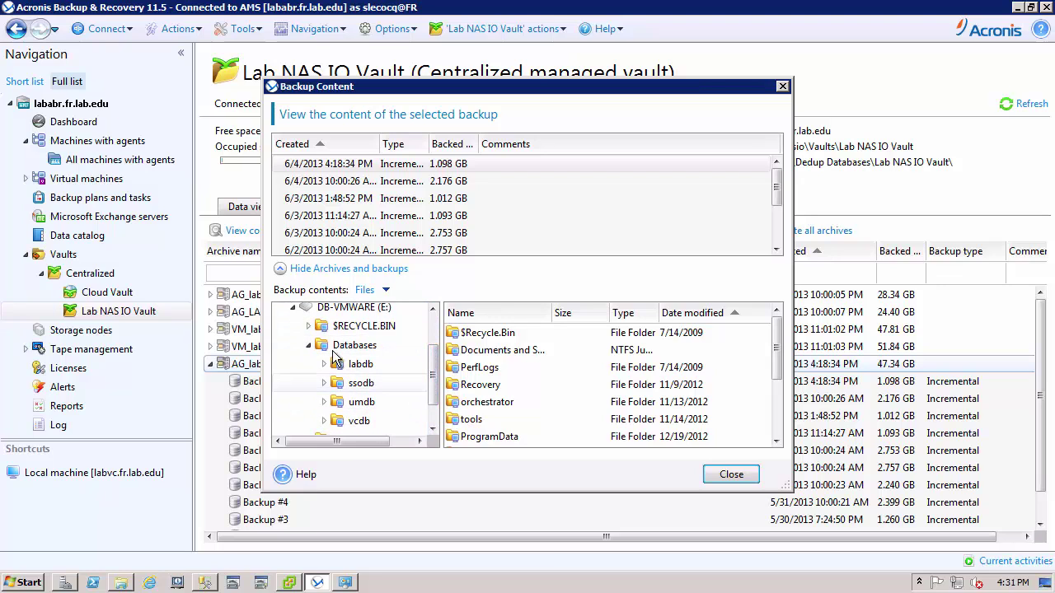
left_click(324, 363)
left_click(363, 368)
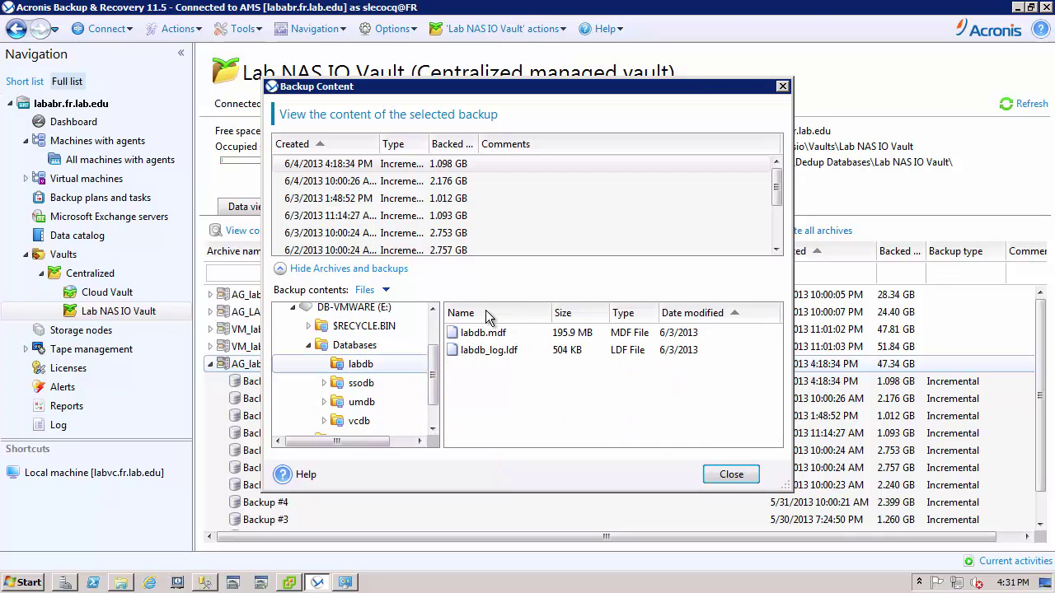
View the backup contents as Microsoft SQL databases and expand the MSSQLSERVER instance on labvc.fr.lab.edu.
left_click(387, 292)
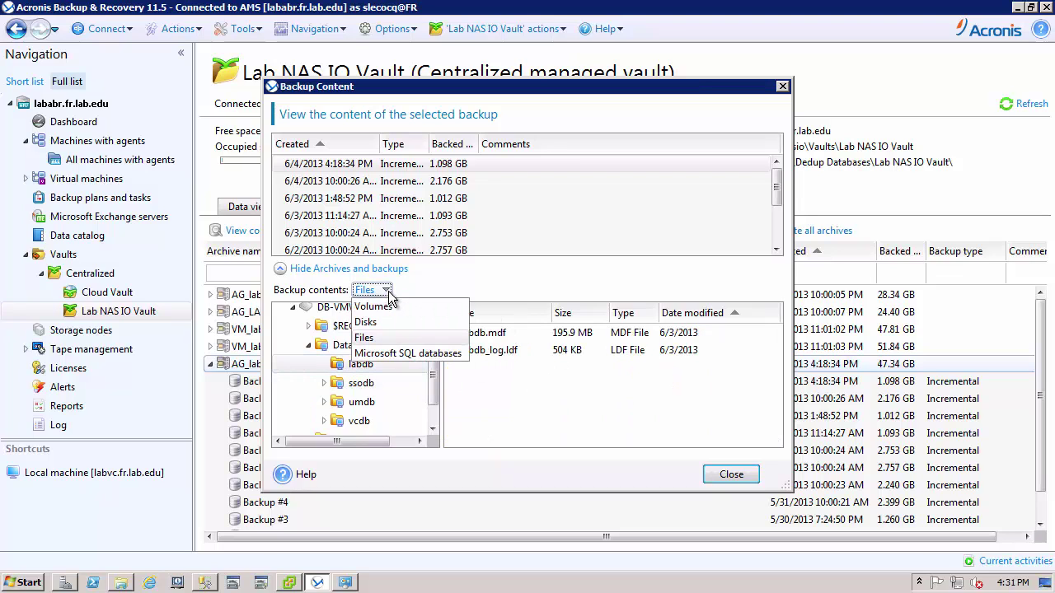
left_click(391, 355)
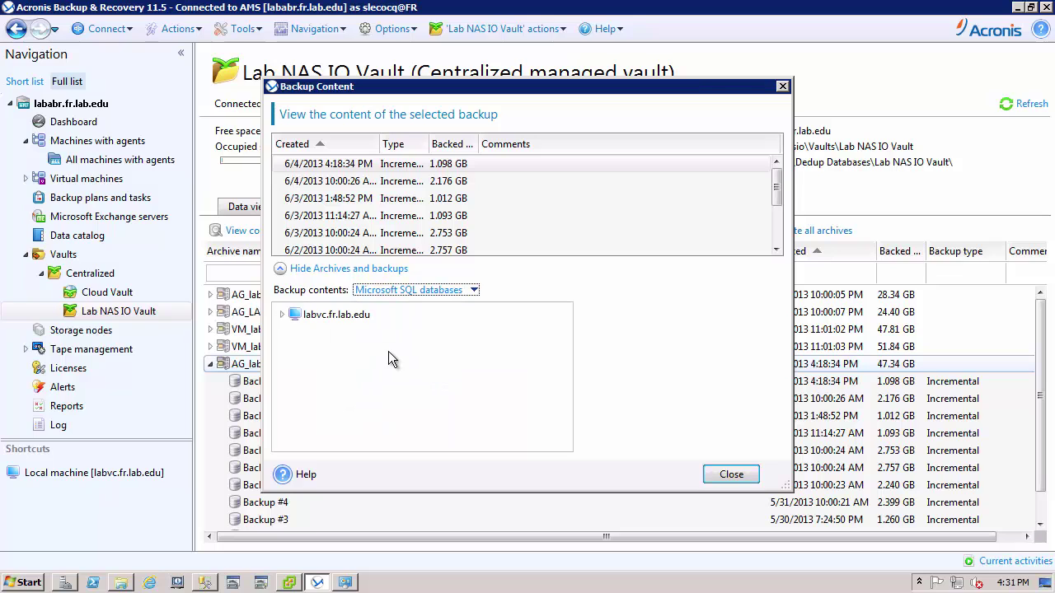
left_click(282, 315)
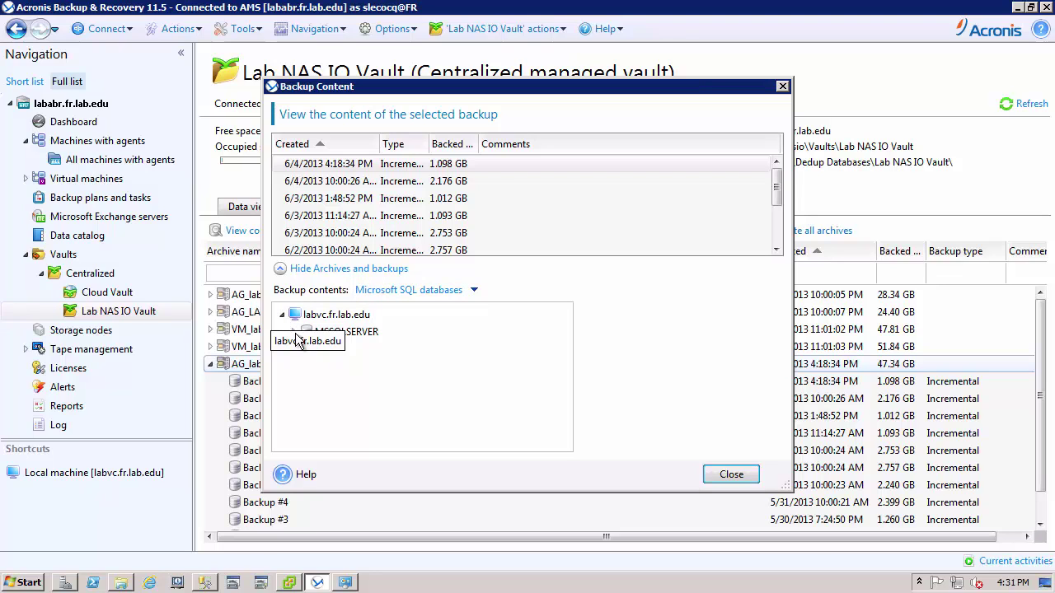
left_click(293, 332)
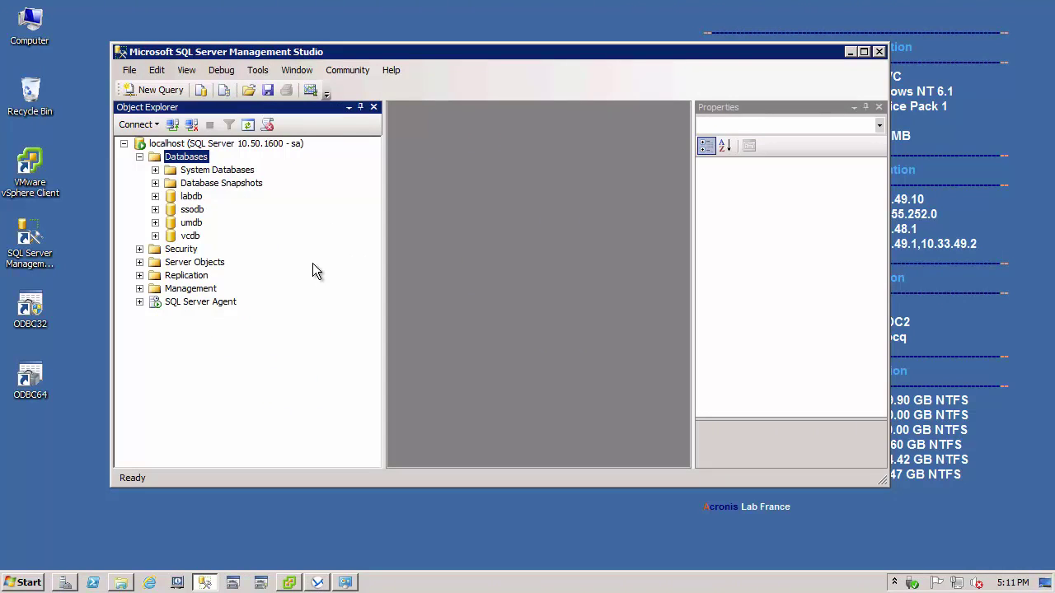
Take the labdb database on localhost offline in SQL Server Management Studio and dismiss the result dialog.
left_click(191, 197)
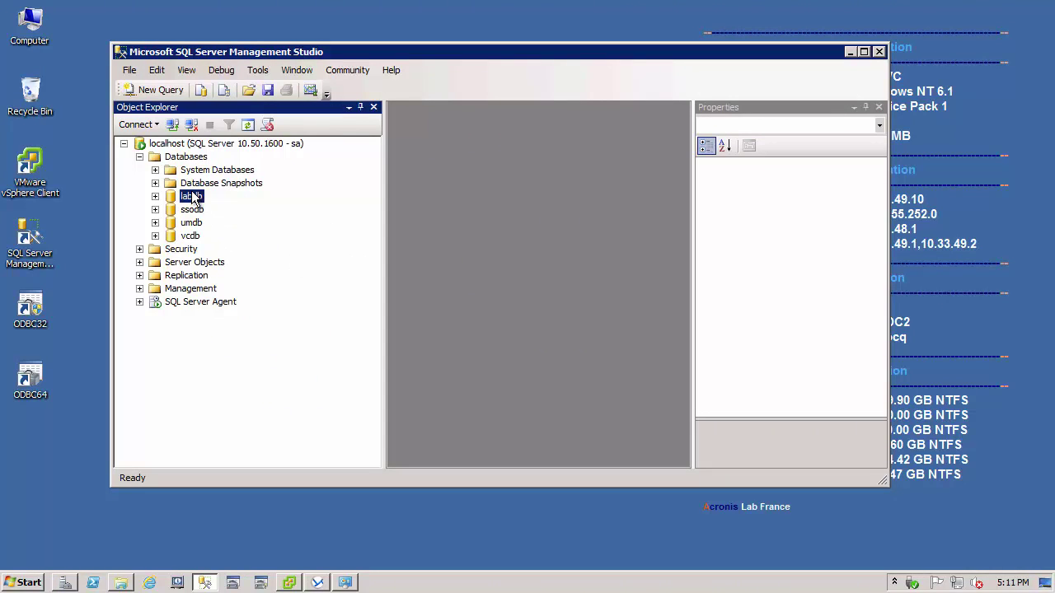
right_click(192, 196)
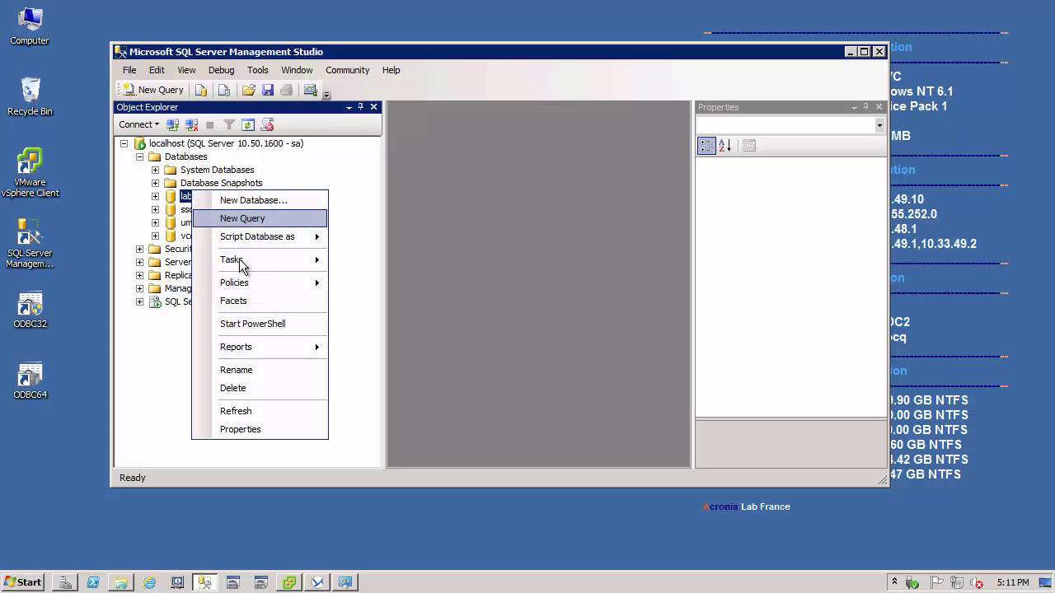
mouse_move(264, 262)
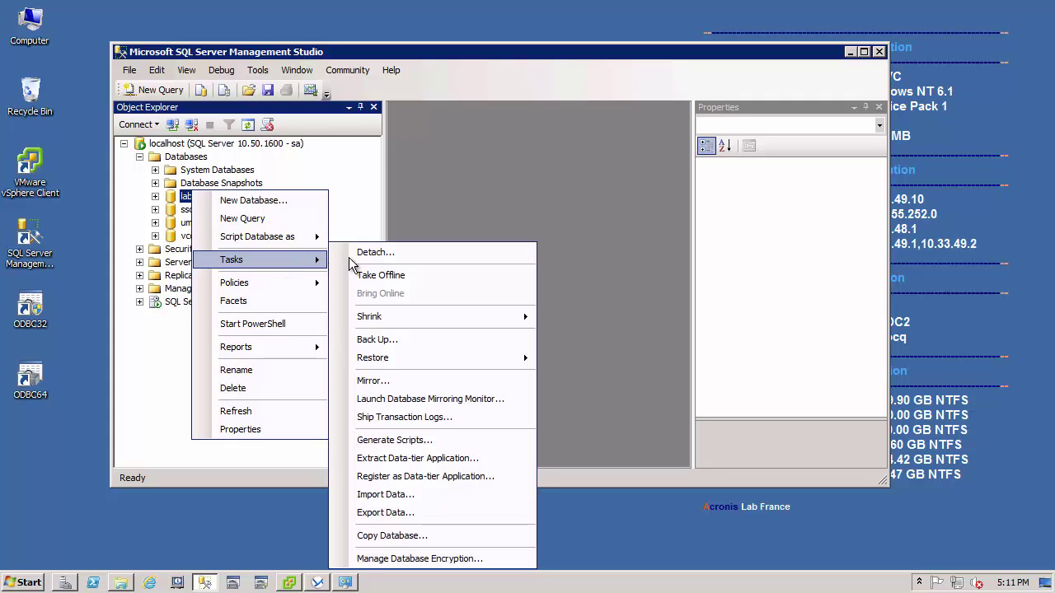
left_click(381, 277)
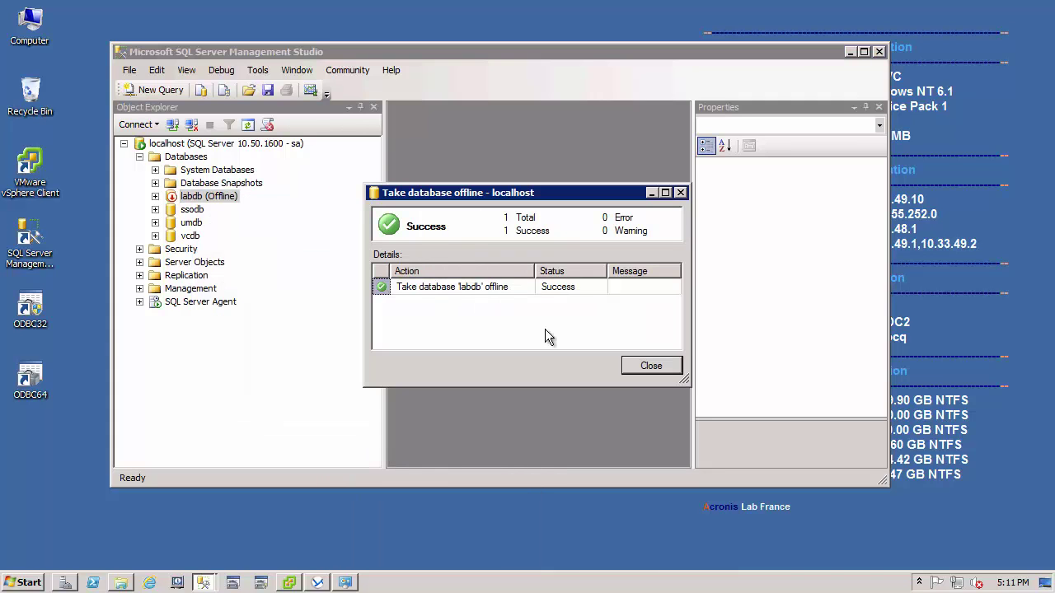
left_click(651, 366)
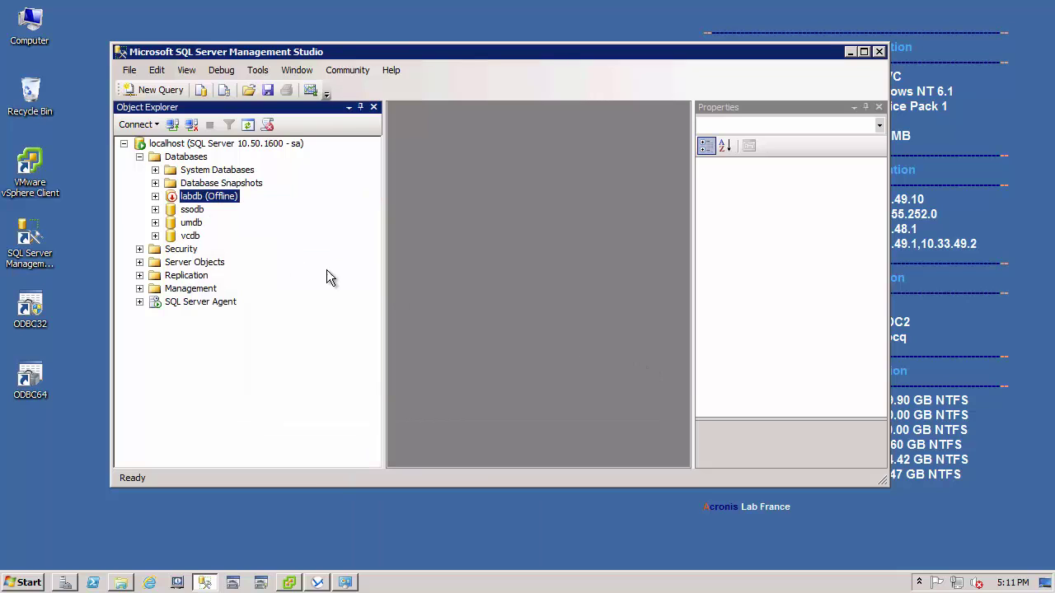
Delete the offline labdb database from localhost, including its backup and restore history information.
right_click(203, 201)
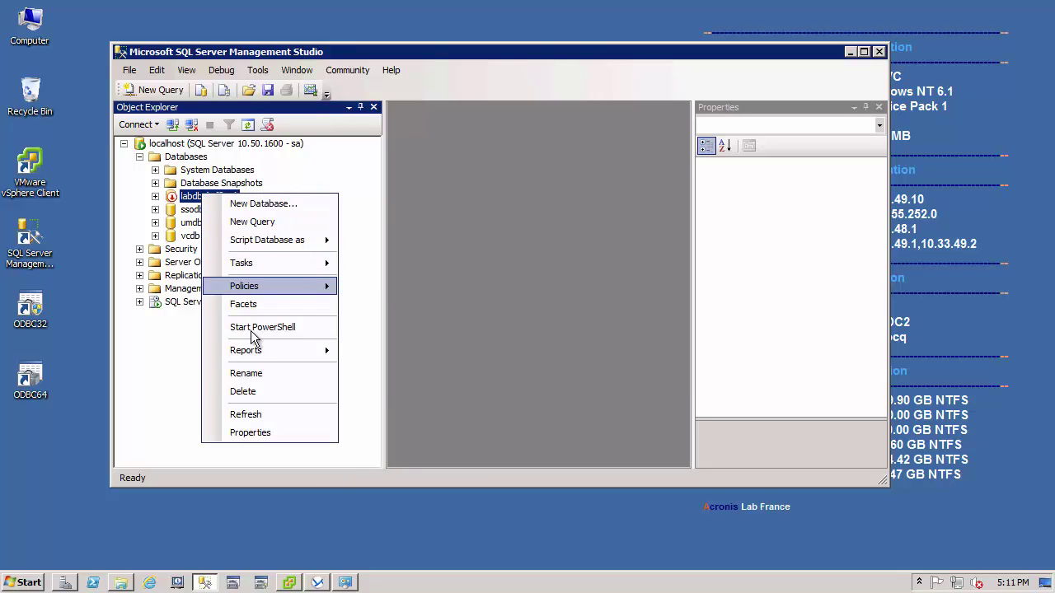
left_click(244, 392)
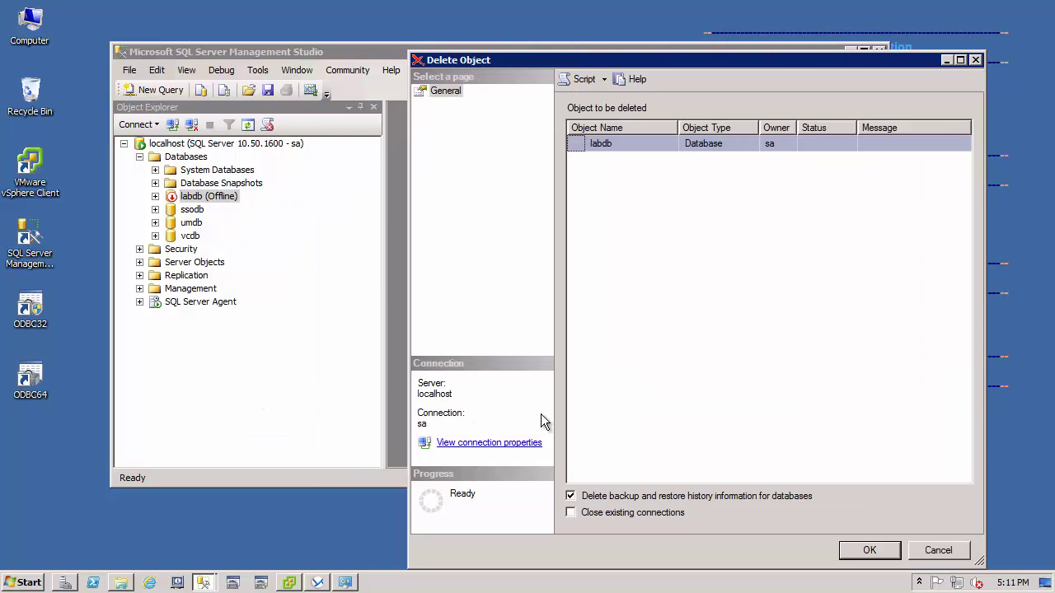
left_click(870, 550)
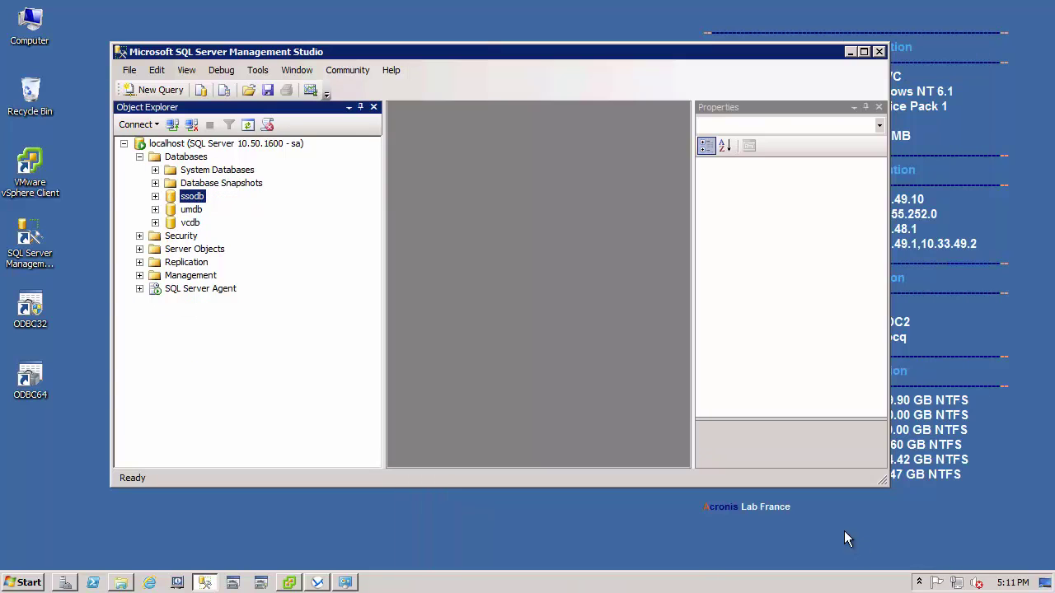
Switch to Windows Explorer and delete the labdb folder from Databases on DB-VMWARE (E:).
left_click(122, 582)
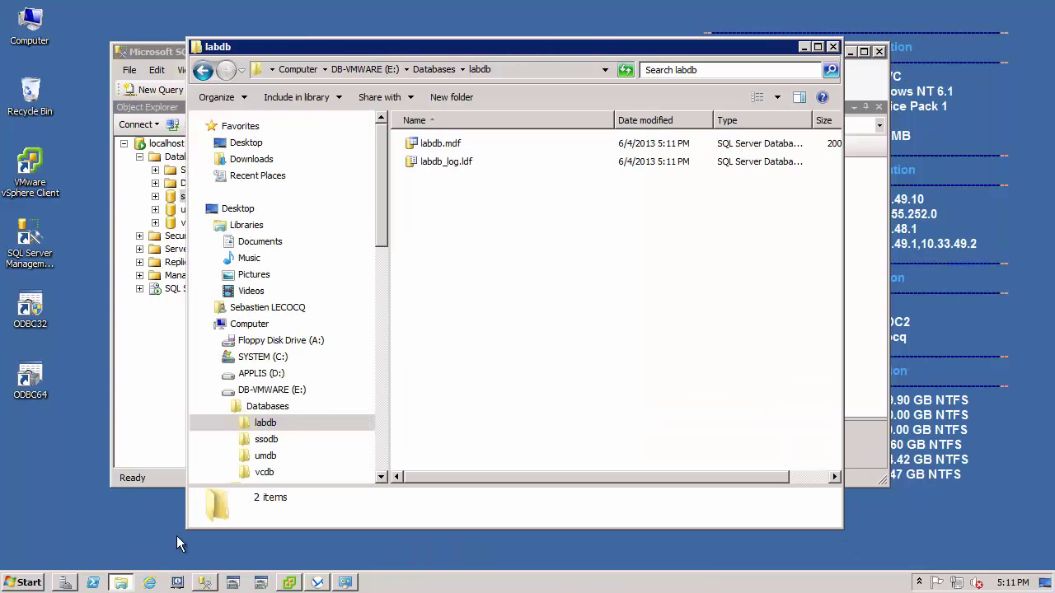
right_click(268, 425)
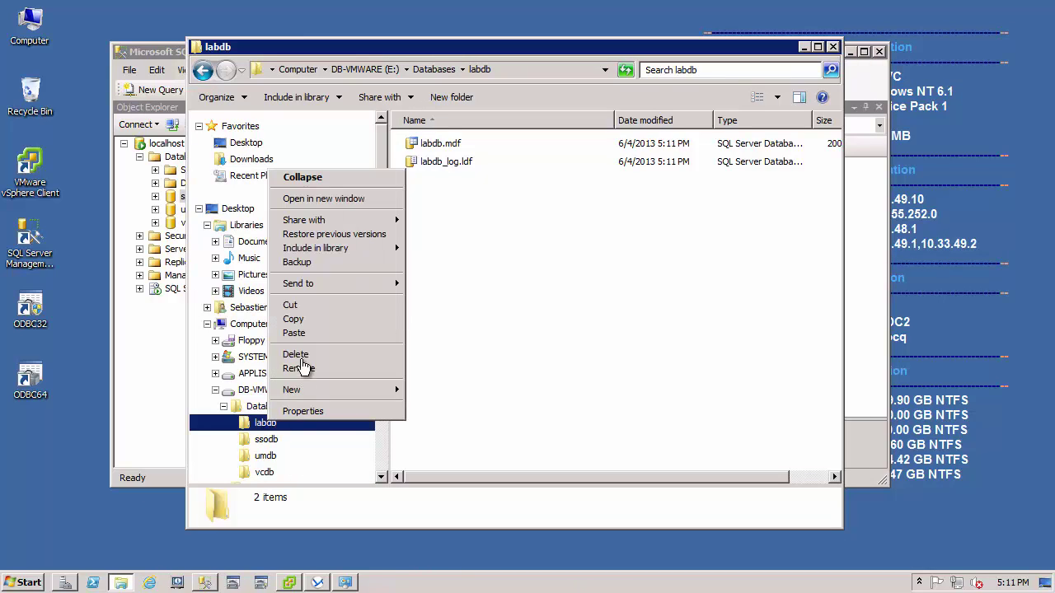
left_click(301, 356)
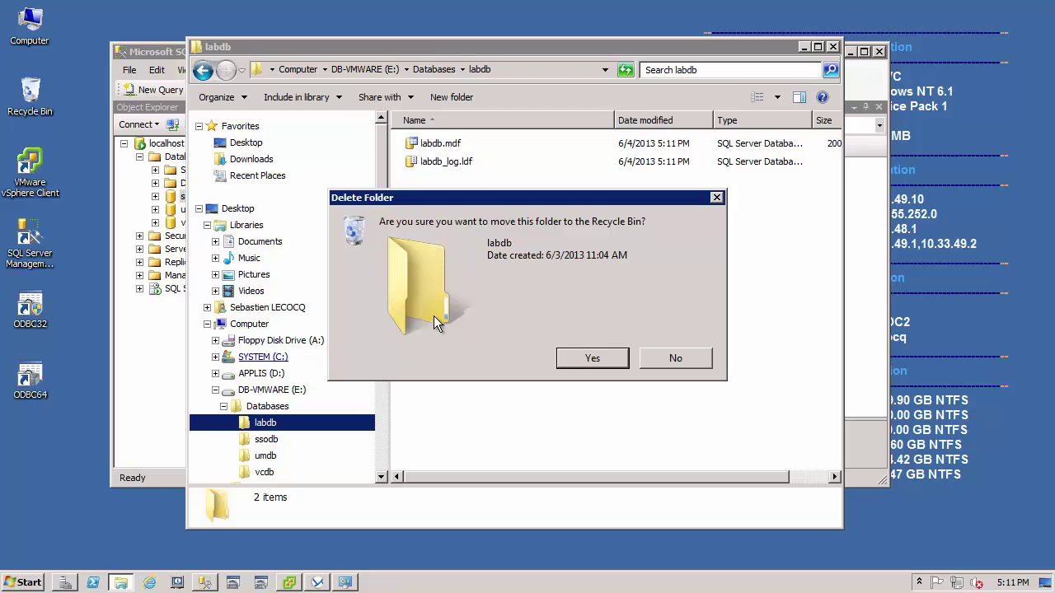
left_click(593, 359)
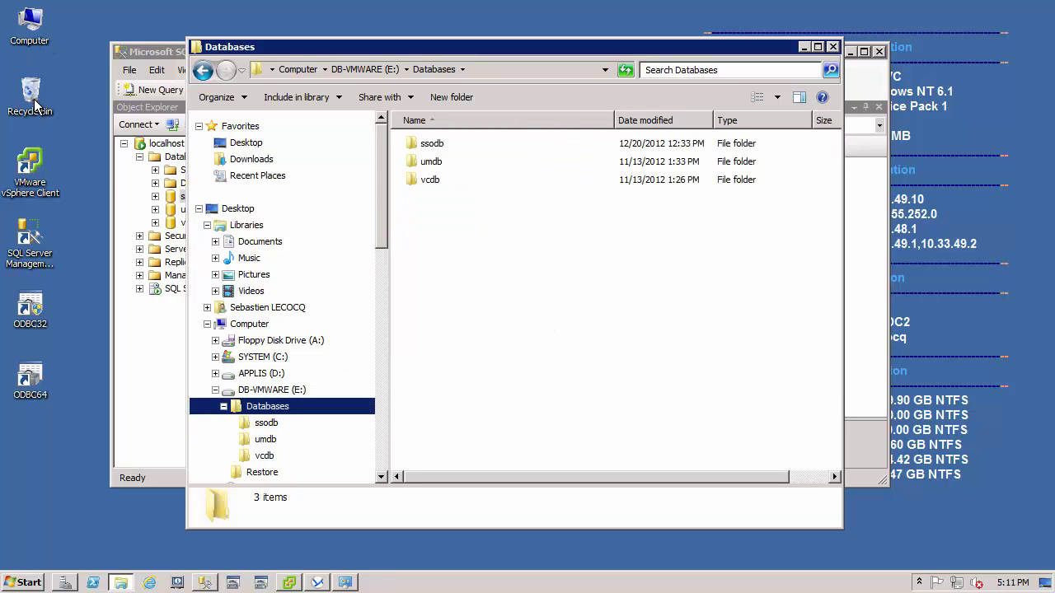
Empty the Recycle Bin to permanently remove the deleted labdb folder.
right_click(35, 101)
left_click(76, 122)
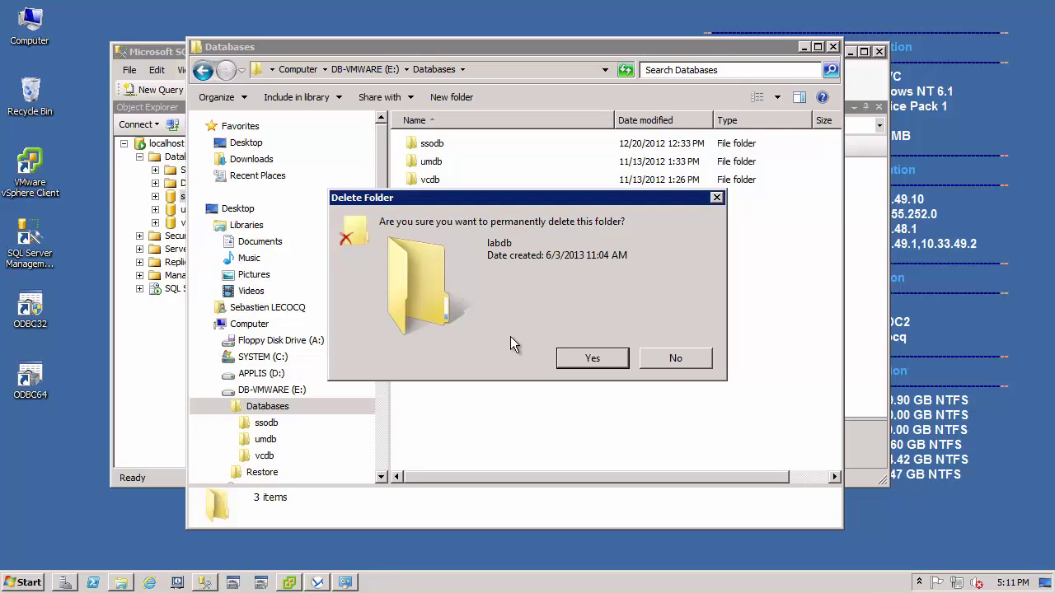
left_click(588, 358)
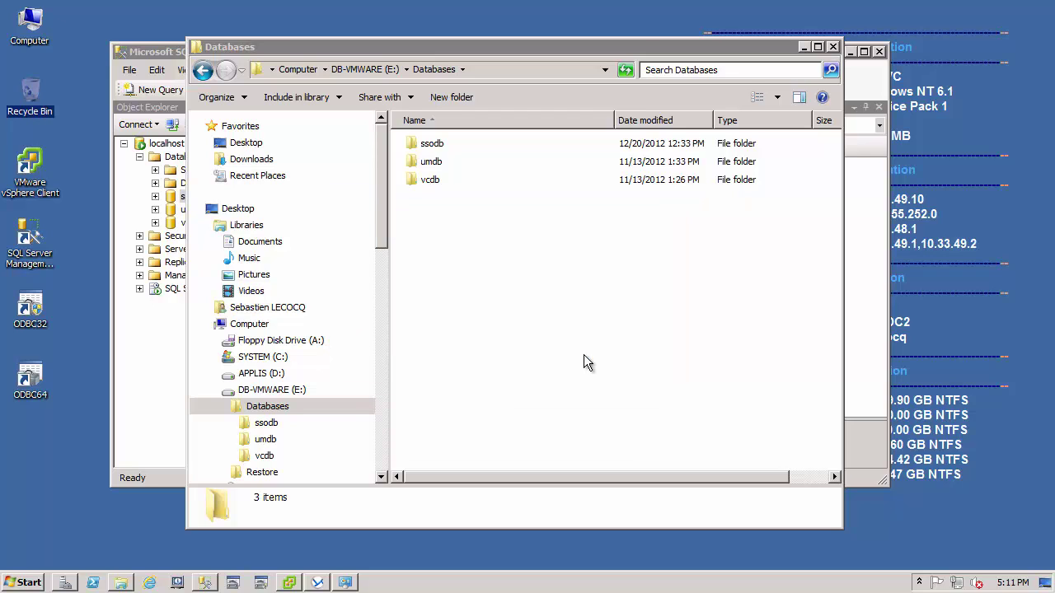
Switch to Acronis Backup & Recovery, create a recovery task, and list Microsoft SQL databases from the centralized catalog as the data to recover.
left_click(319, 583)
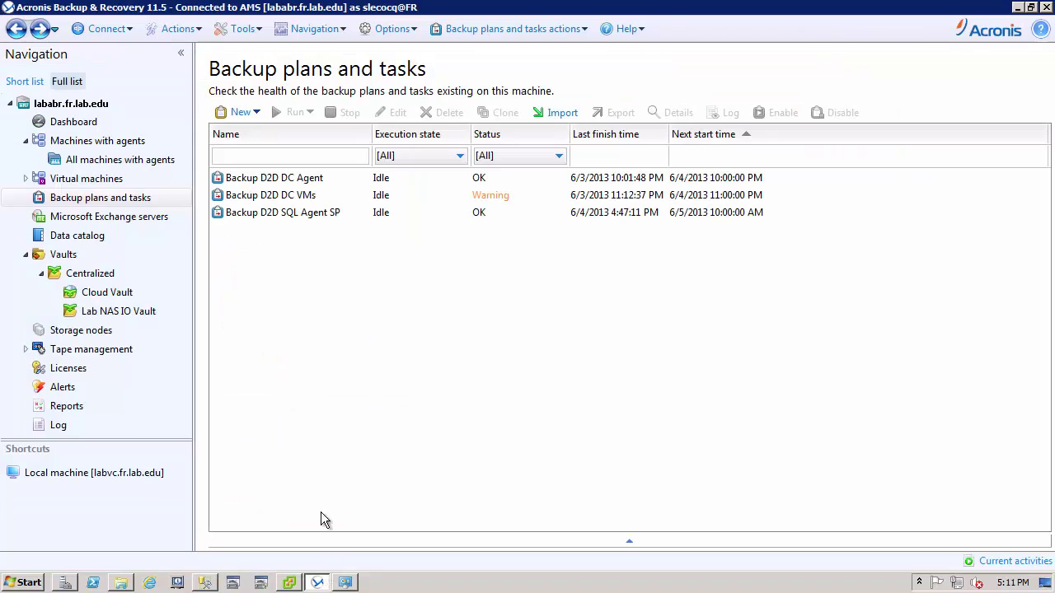
left_click(197, 30)
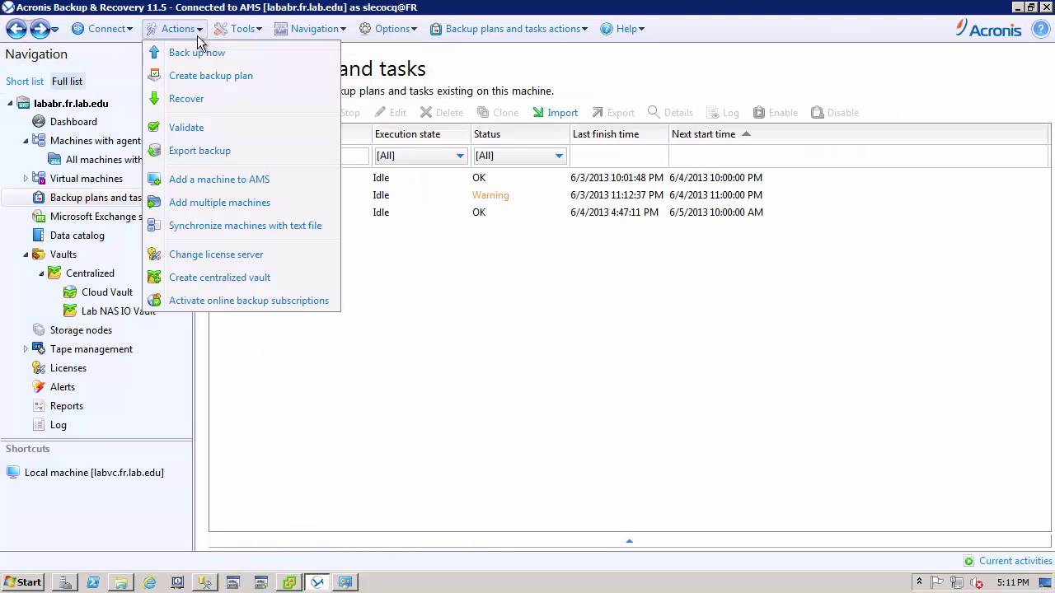
left_click(204, 99)
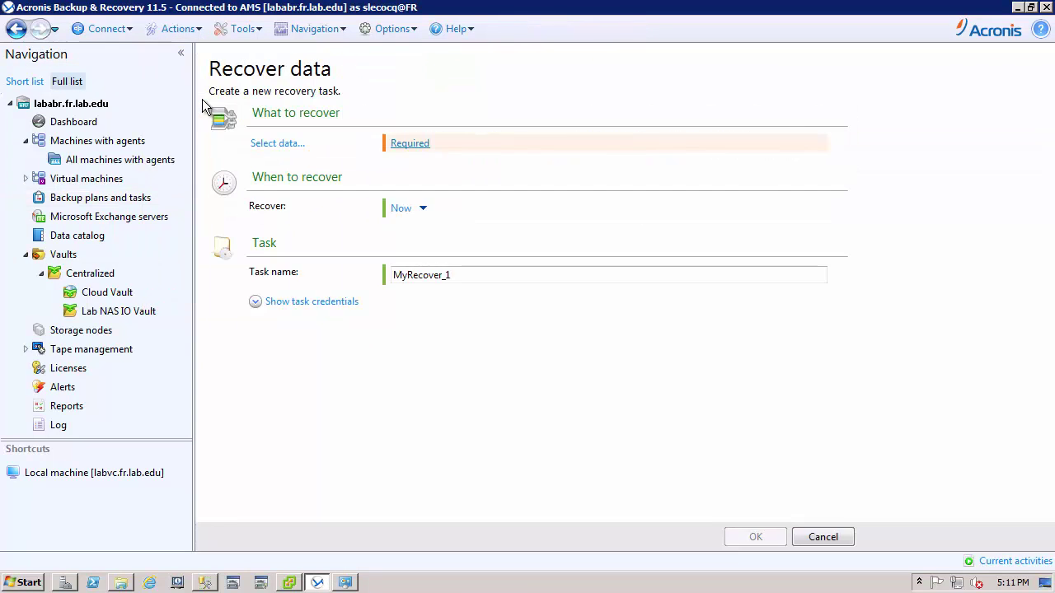
left_click(279, 144)
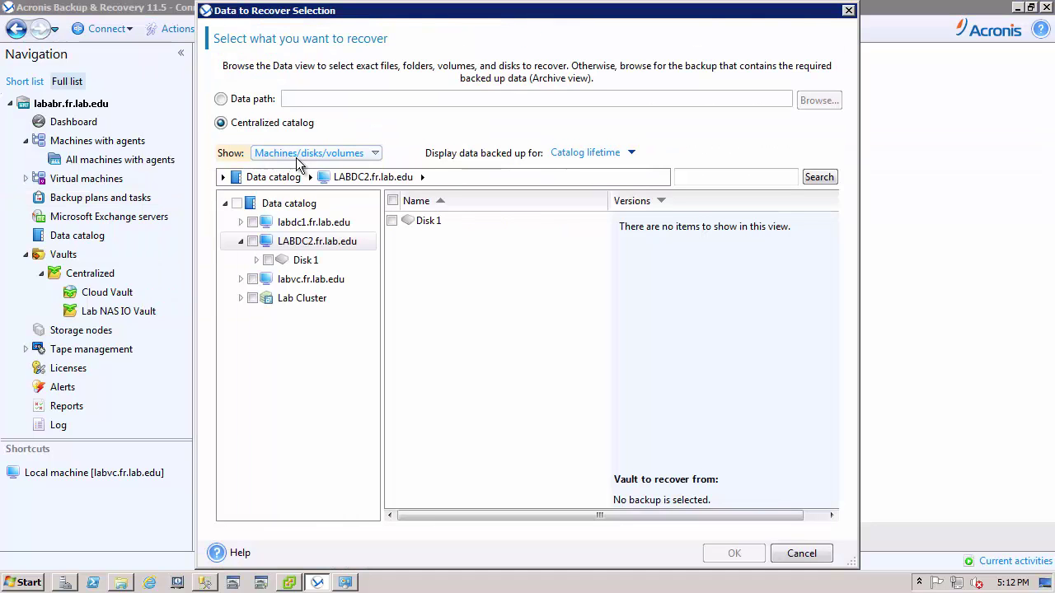
left_click(372, 154)
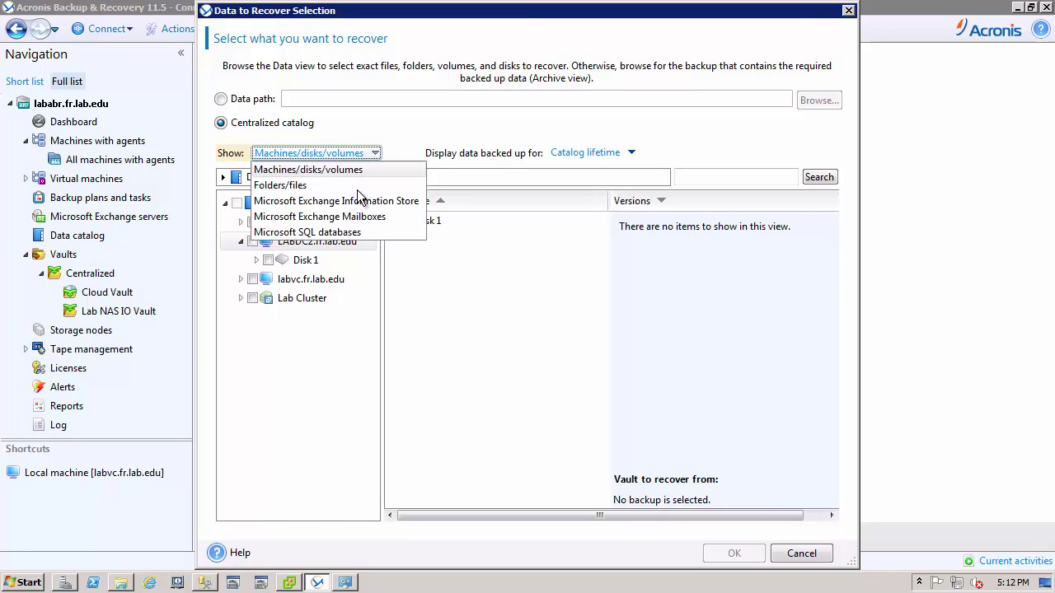
left_click(343, 233)
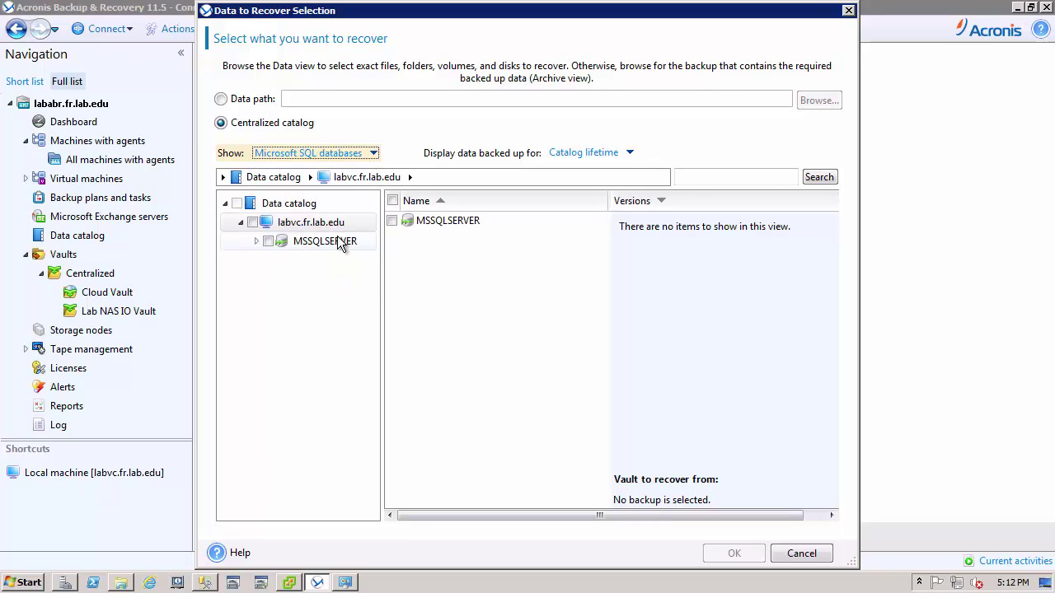
Choose the labdb database of MSSQLSERVER on labvc.fr.lab.edu for recovery, using the version from Tuesday, June 04, 2013 4:38:42 PM.
left_click(256, 241)
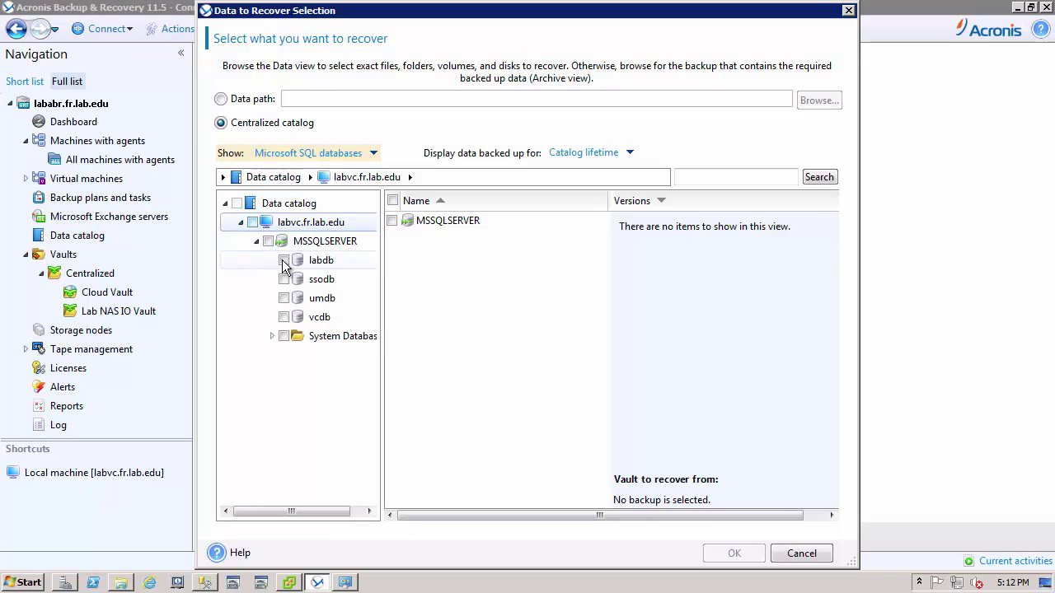
left_click(283, 261)
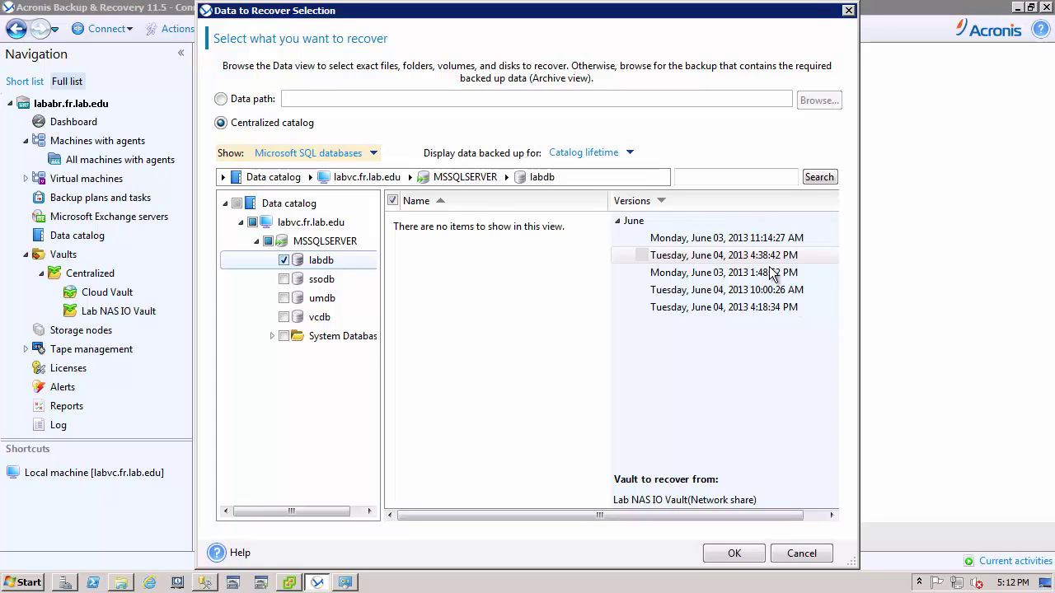
left_click(662, 202)
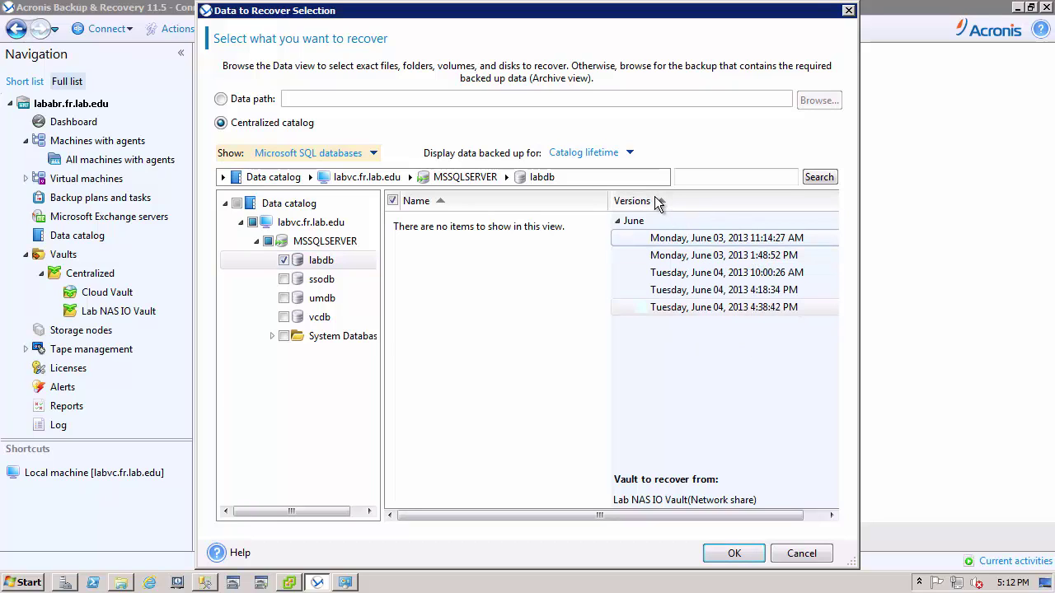
left_click(702, 307)
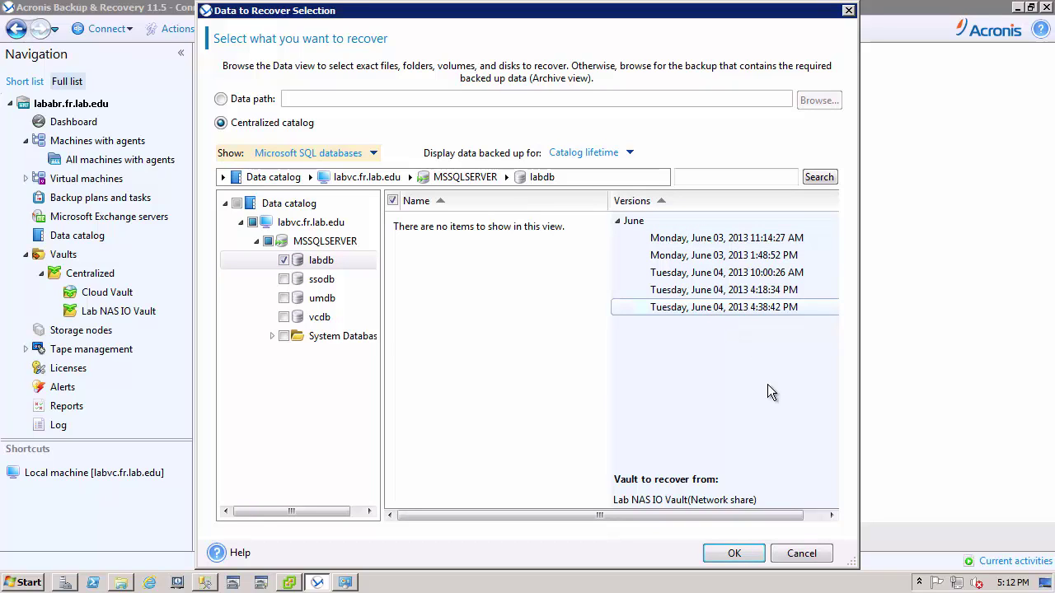
left_click(734, 554)
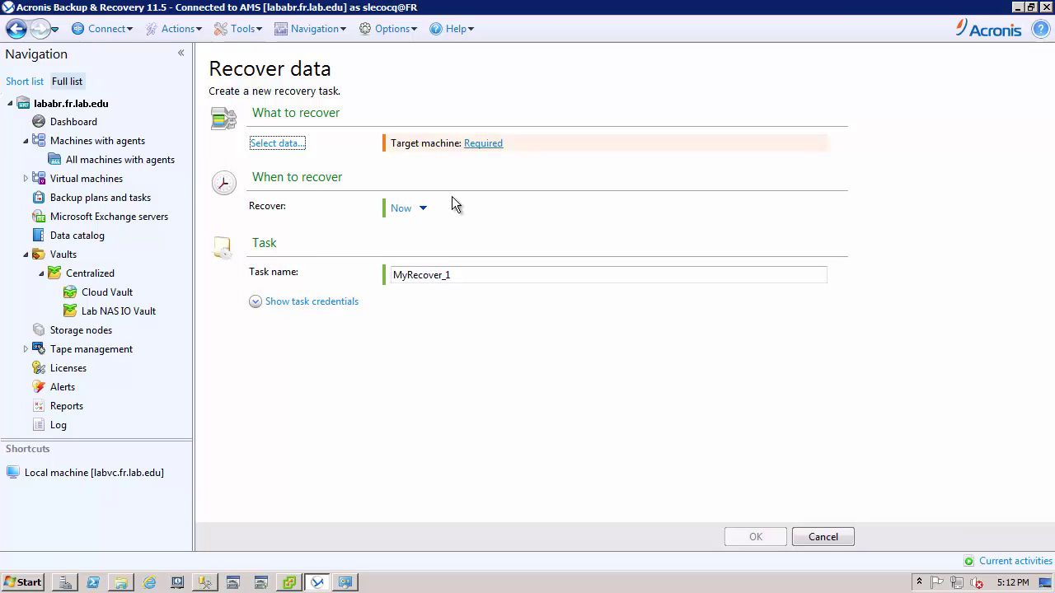
Set labvc.fr.lab.edu as the target machine for the recovery.
left_click(483, 144)
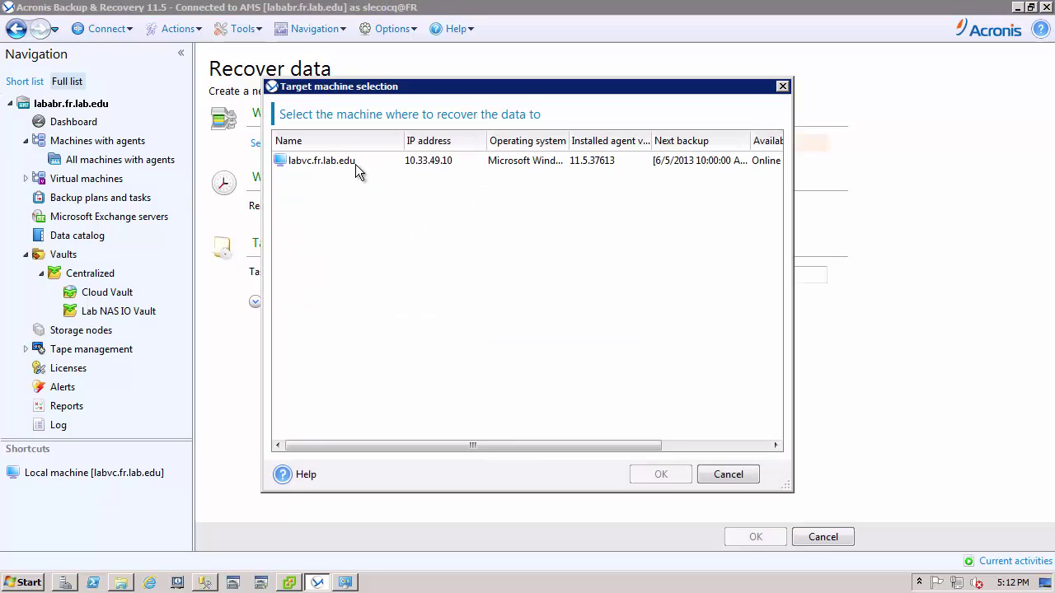
left_click(335, 160)
left_click(663, 475)
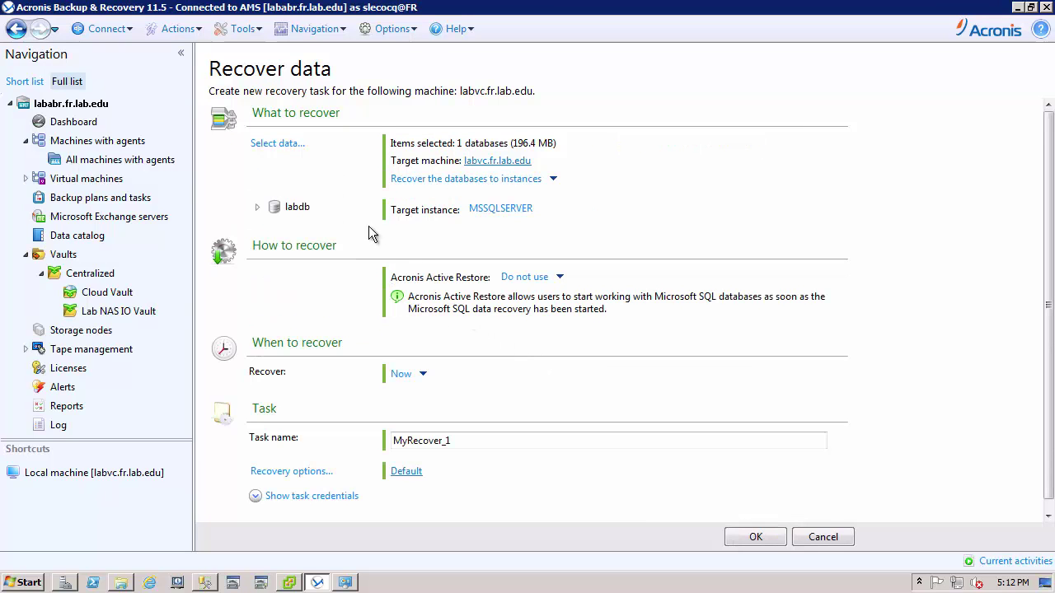
Expand the labdb recovery settings and choose Ready to use (RESTORE WITH RECOVERY) as the database state after recovery.
left_click(259, 209)
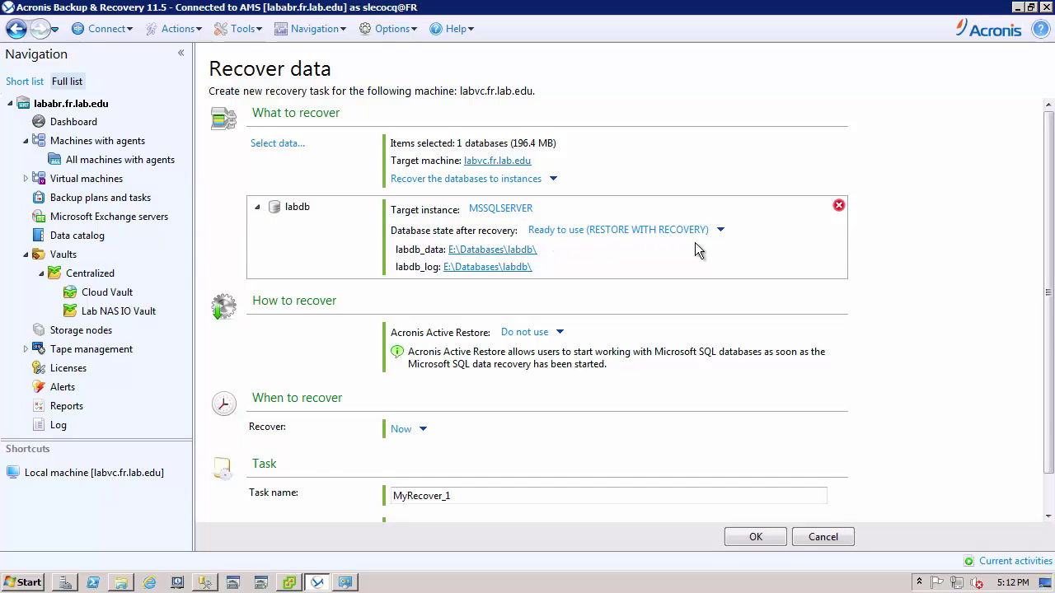
left_click(721, 231)
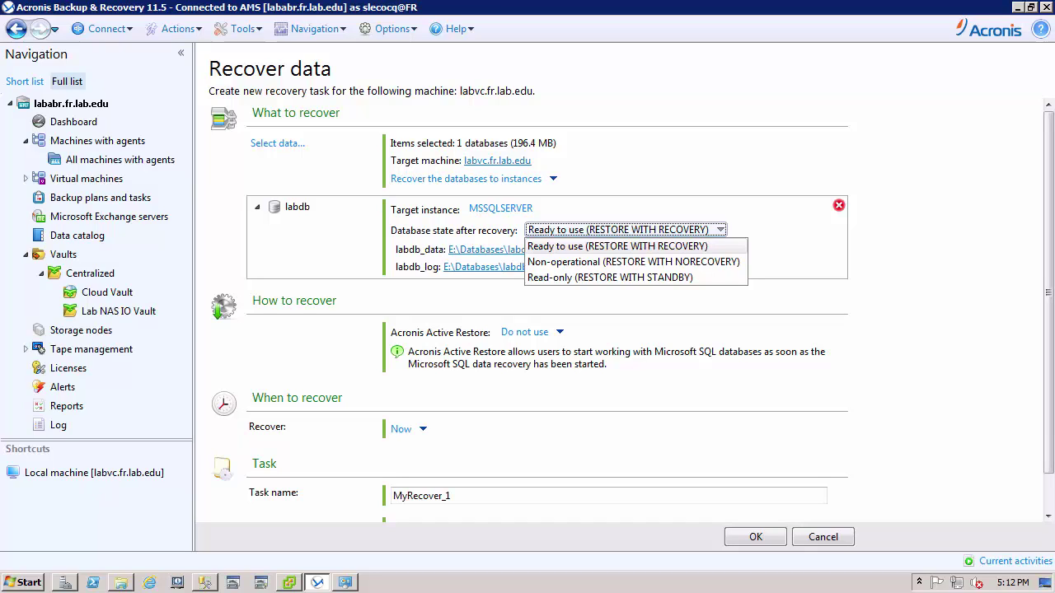
left_click(740, 239)
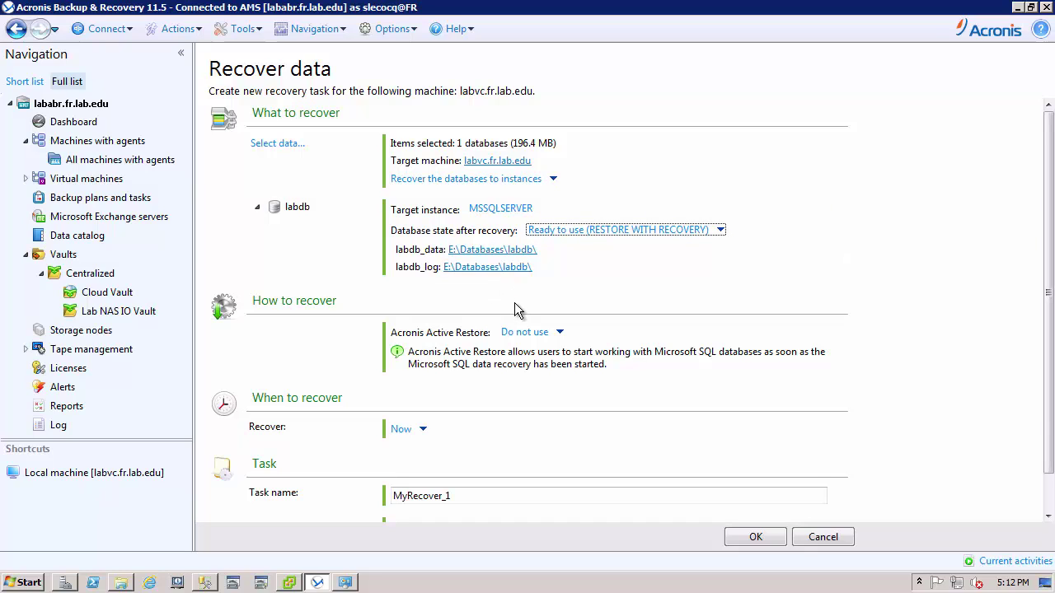
Name the recovery task MyRecover_labdb, run it, and have the progress dialog close when the operations complete.
left_click(553, 496)
key("BackSpace")
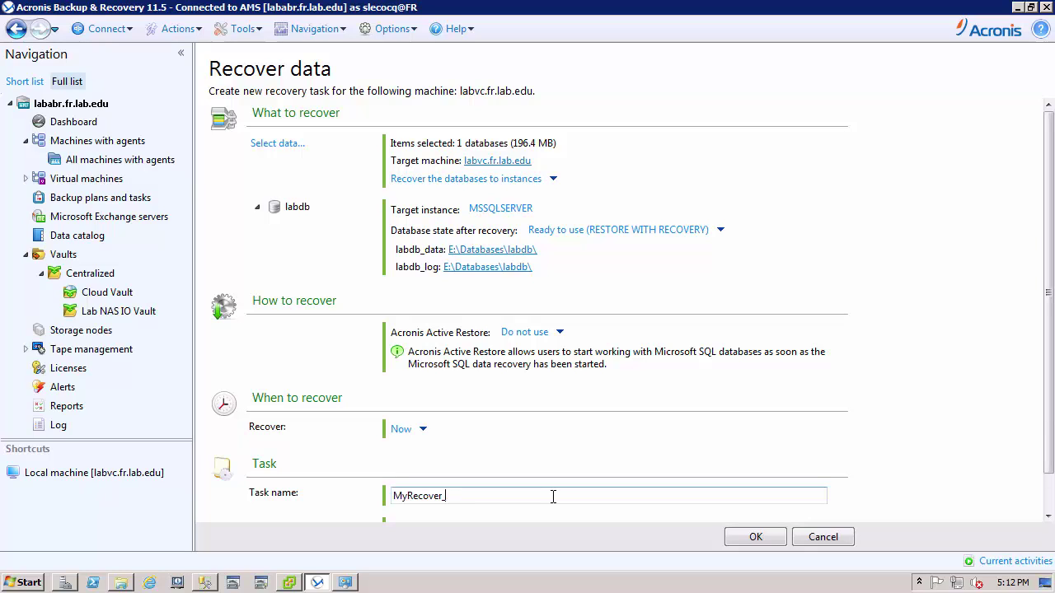
type("labdb")
left_click(763, 535)
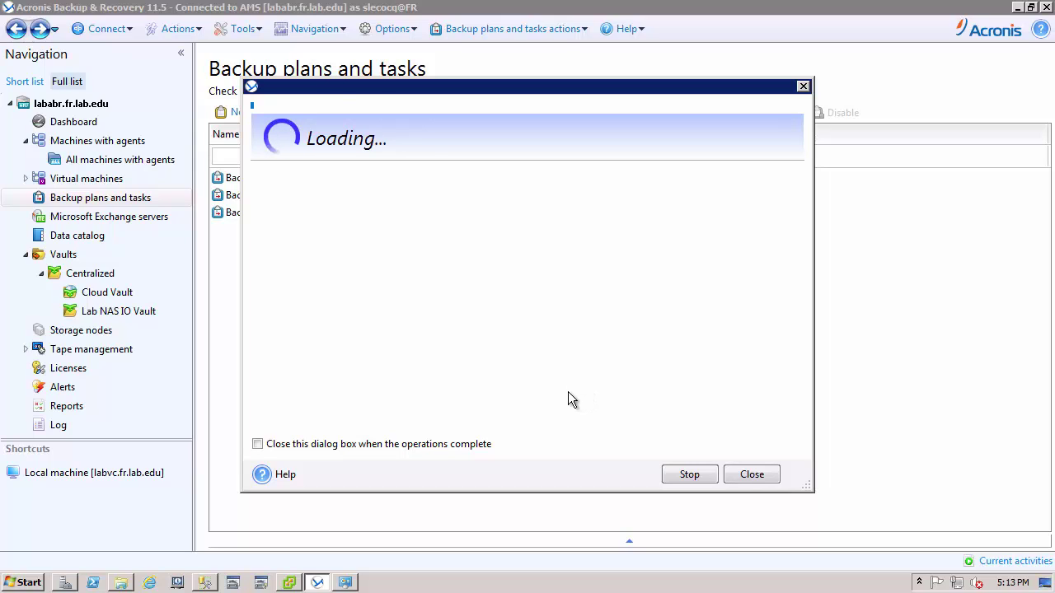
left_click(398, 444)
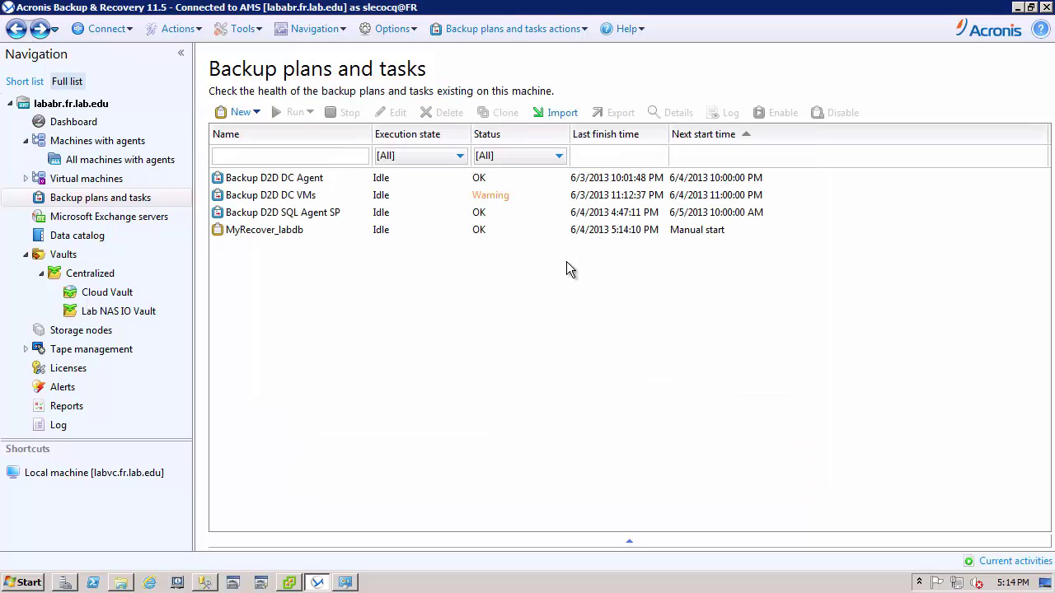
Switch to SQL Server Management Studio and refresh the Databases folder on localhost.
left_click(212, 582)
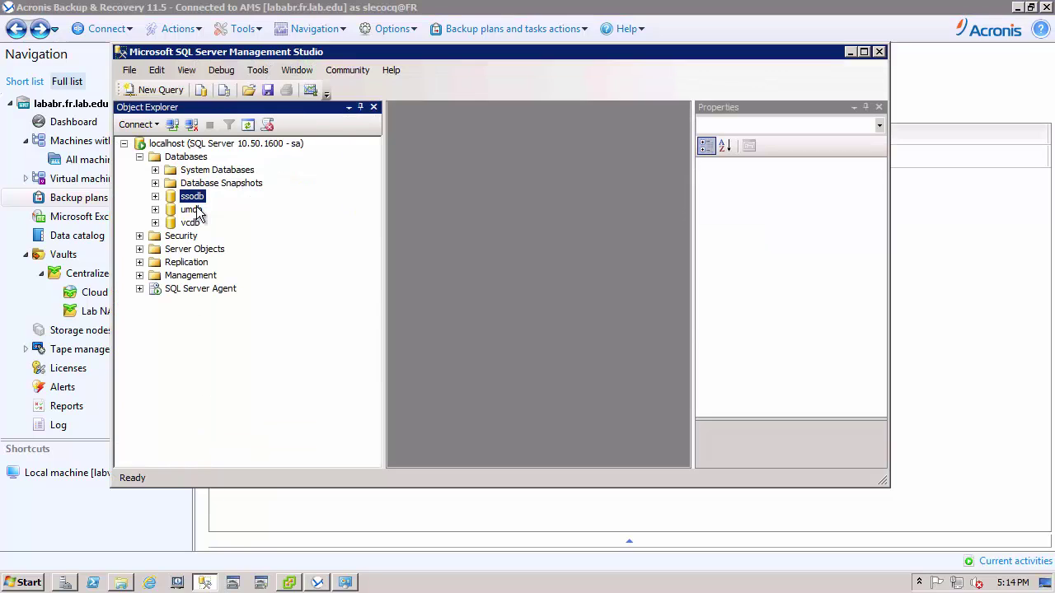
left_click(200, 159)
right_click(200, 159)
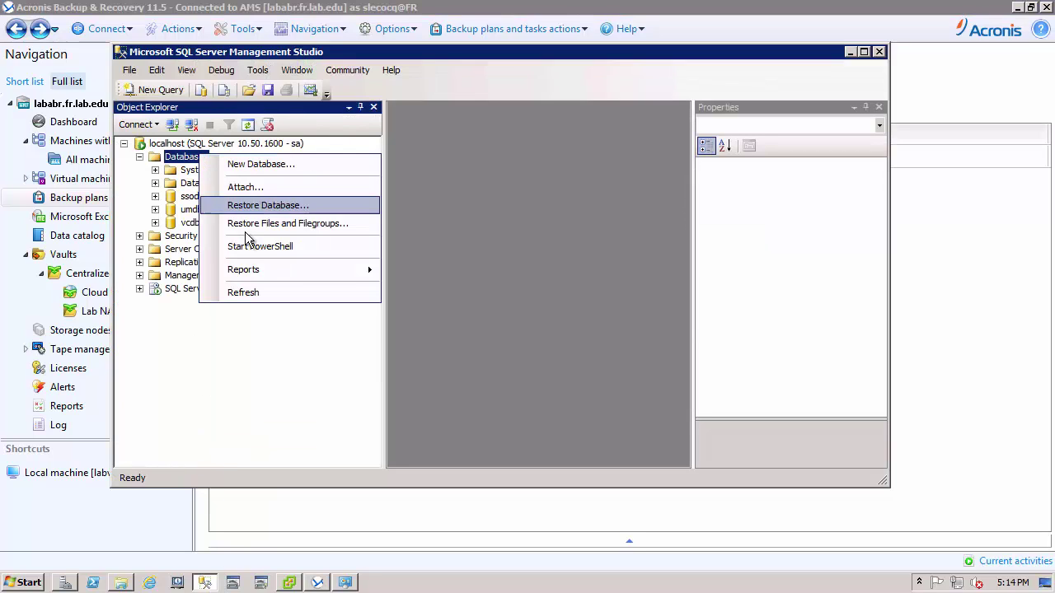
left_click(255, 294)
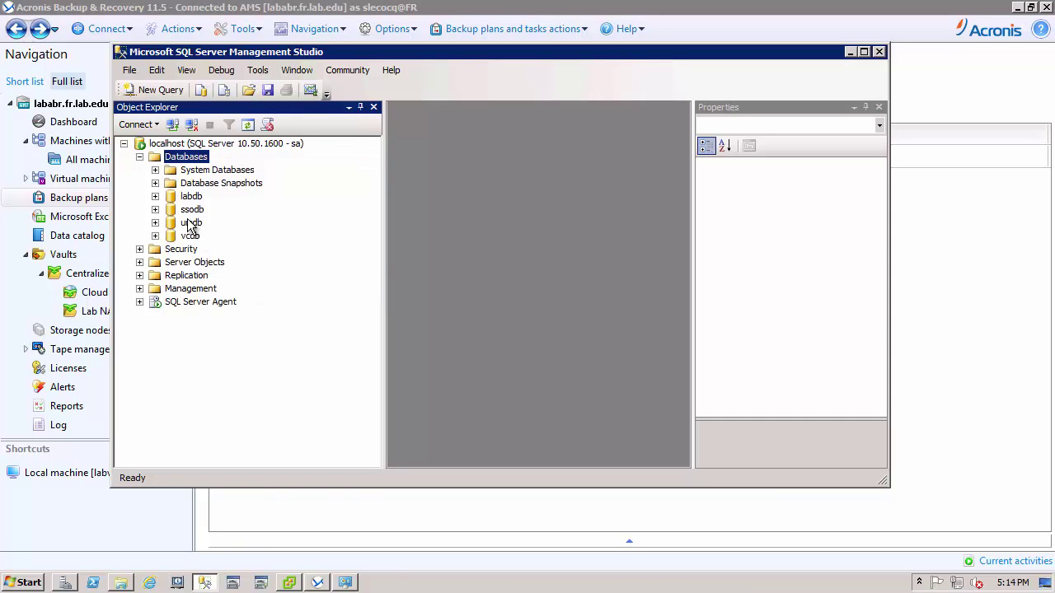
Examine the tables in the labdb database, then collapse the database again.
left_click(190, 197)
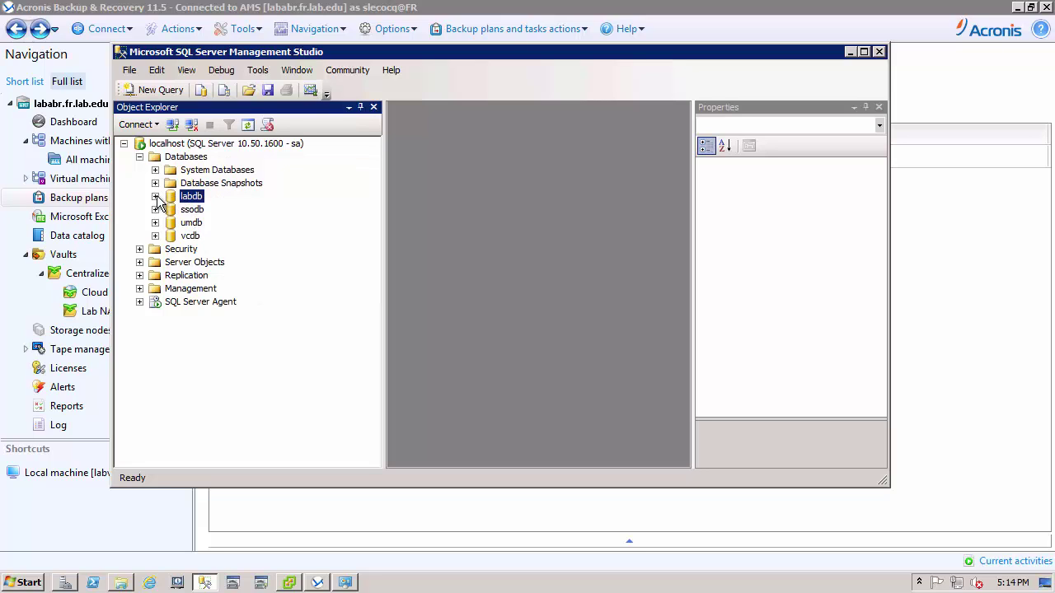
left_click(155, 196)
left_click(171, 222)
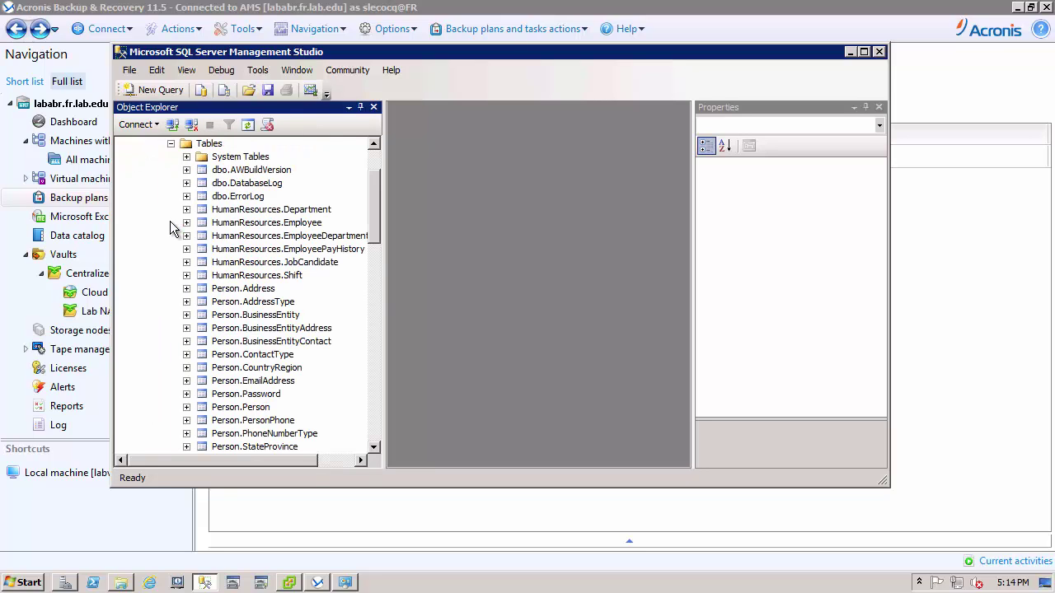
left_click_drag(375, 216, 364, 181)
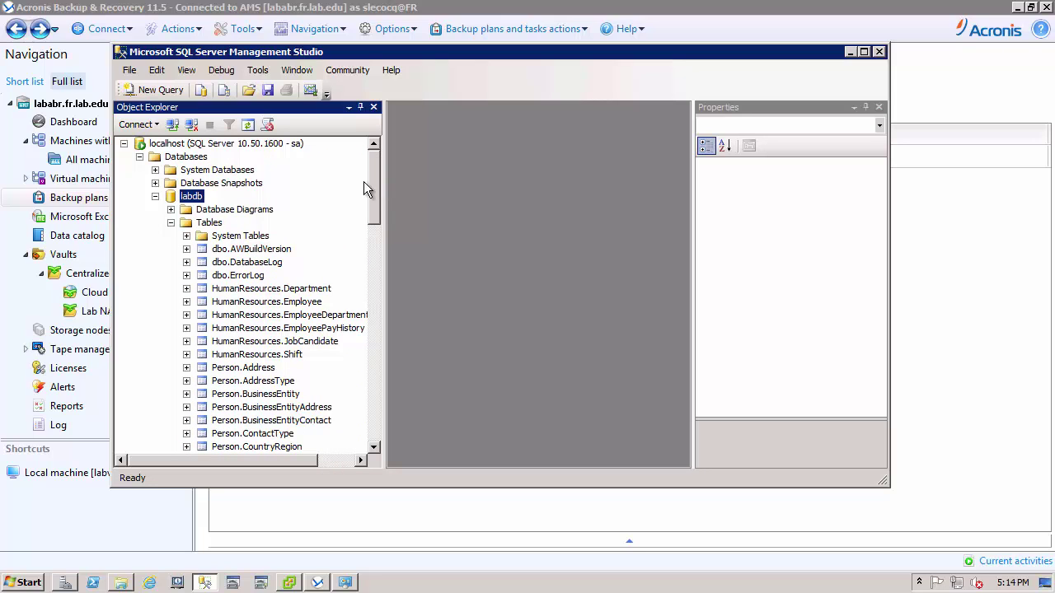
left_click(171, 223)
left_click(156, 196)
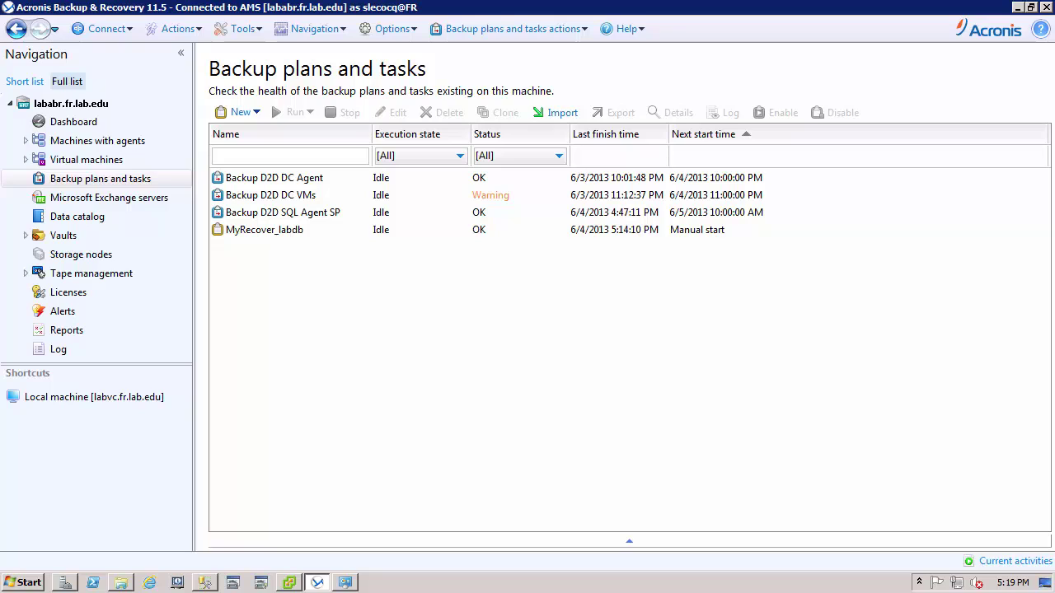
In Acronis Backup & Recovery, list all machines with agents and connect the console directly to labvc.fr.lab.edu.
left_click(27, 144)
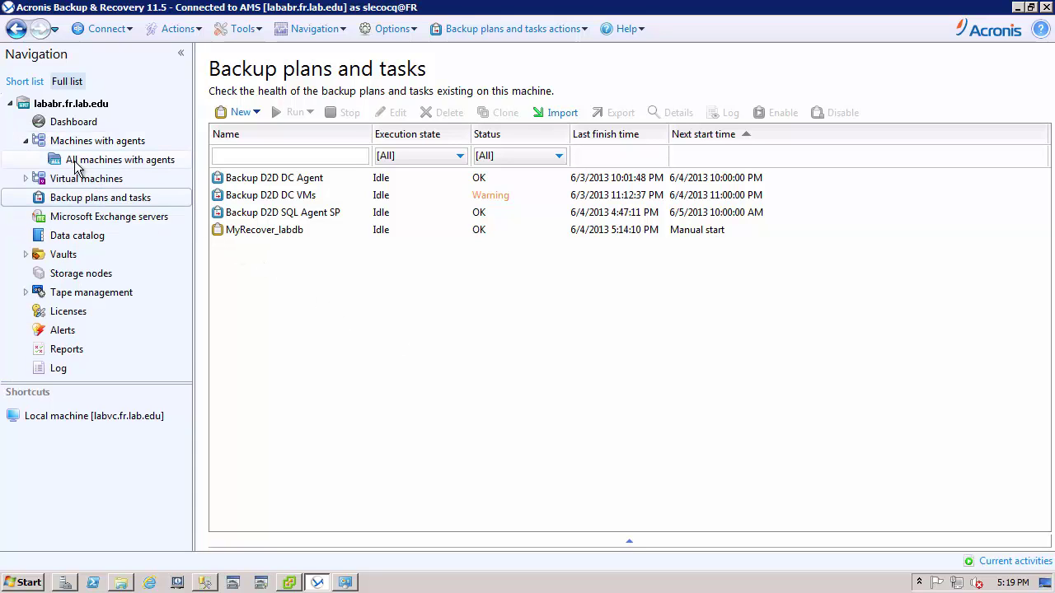
left_click(103, 164)
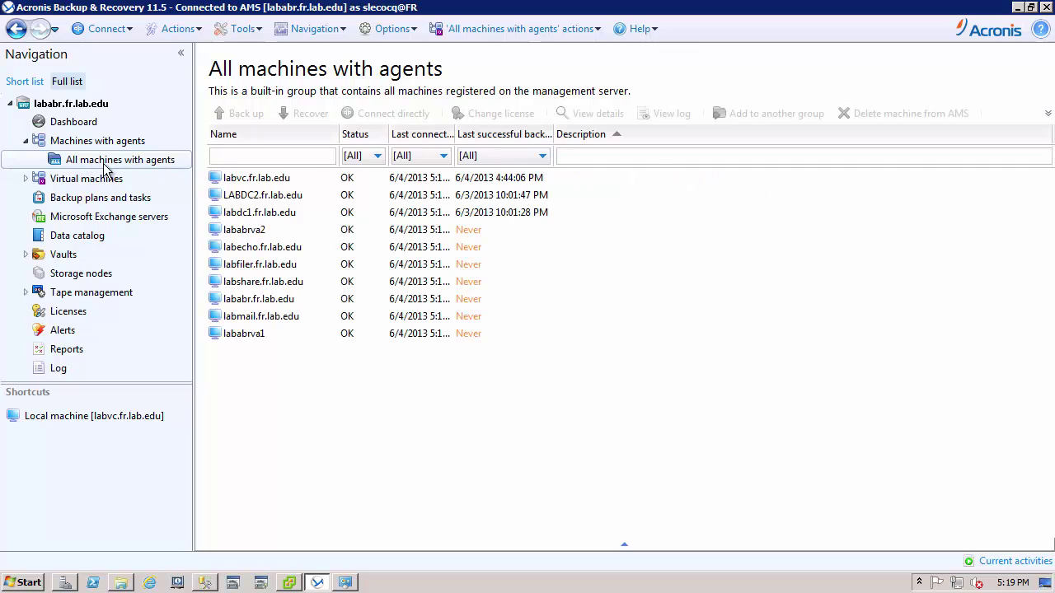
right_click(271, 183)
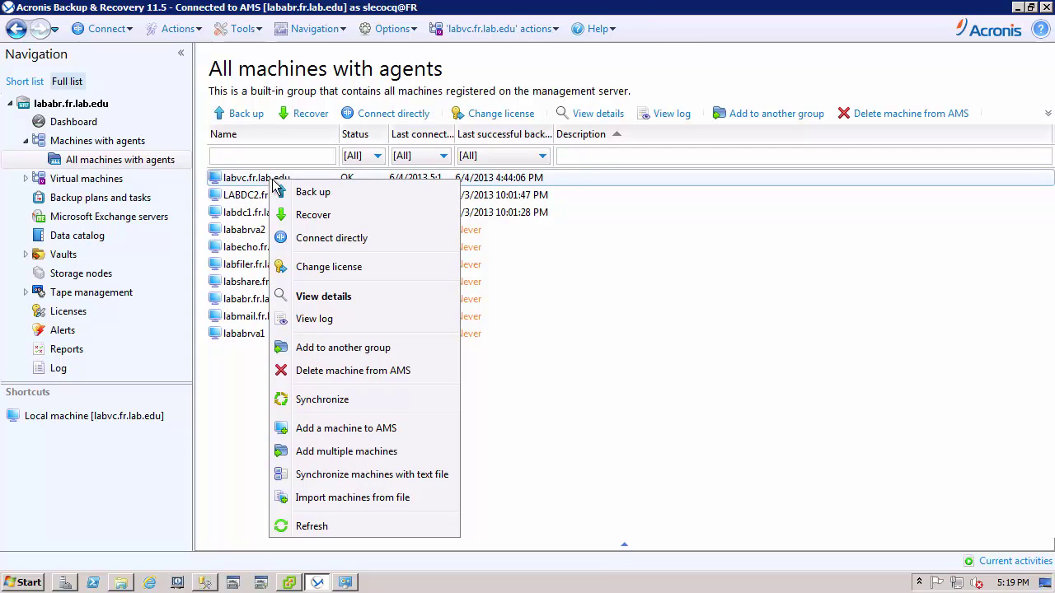
left_click(337, 239)
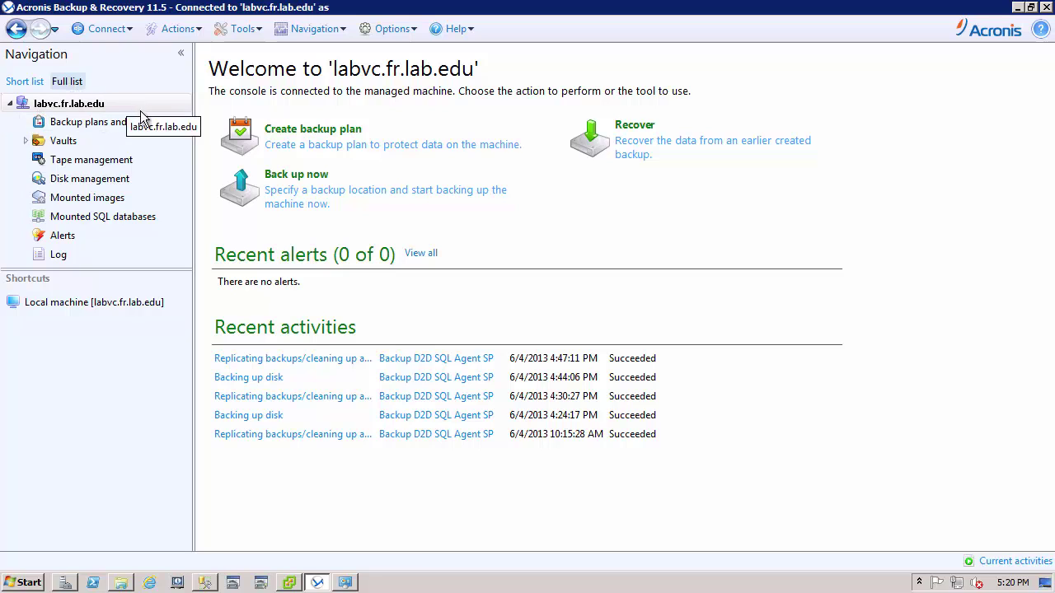
Start mounting a SQL database from backup on this machine and set the data path to \\labnasio1\Backups\SQL\.
left_click(131, 215)
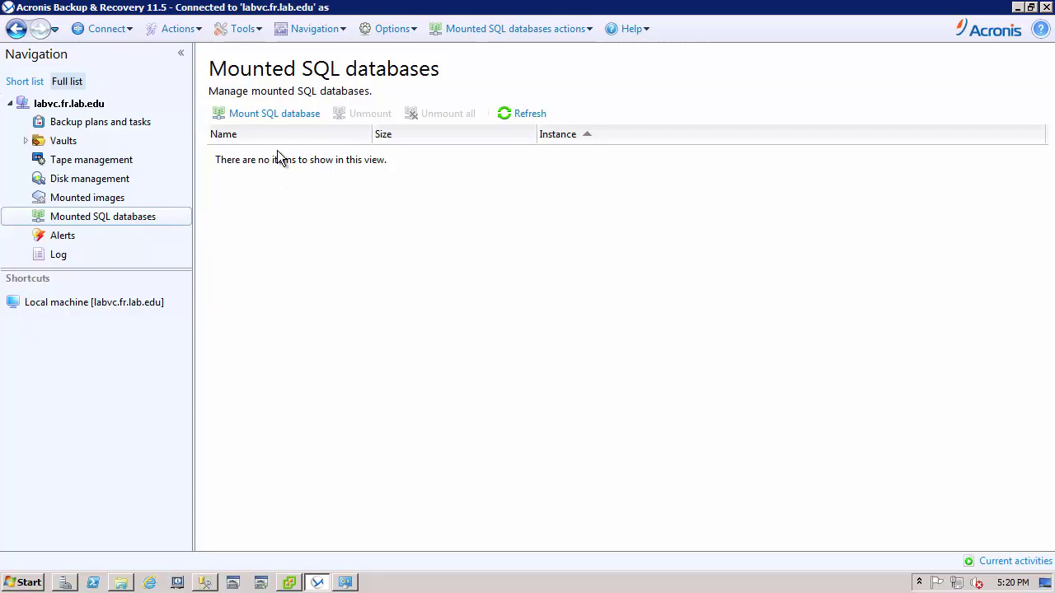
left_click(284, 114)
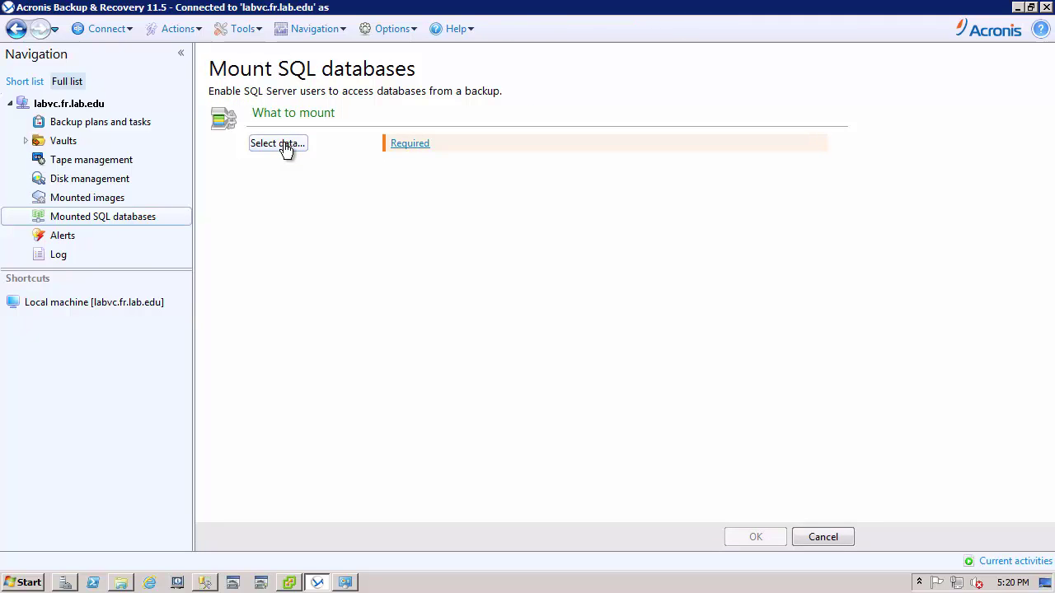
left_click(285, 144)
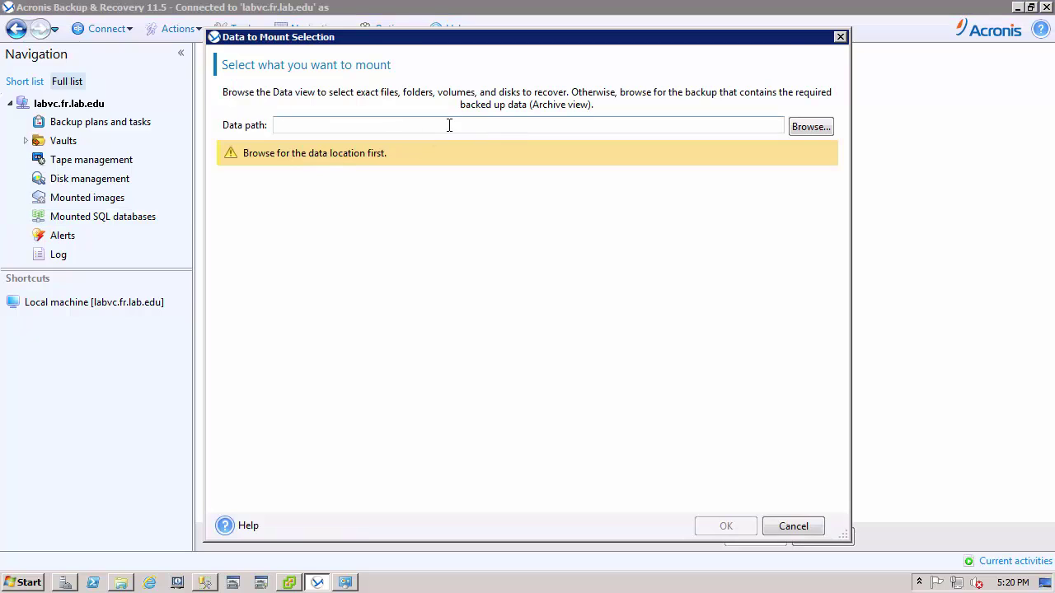
left_click(810, 127)
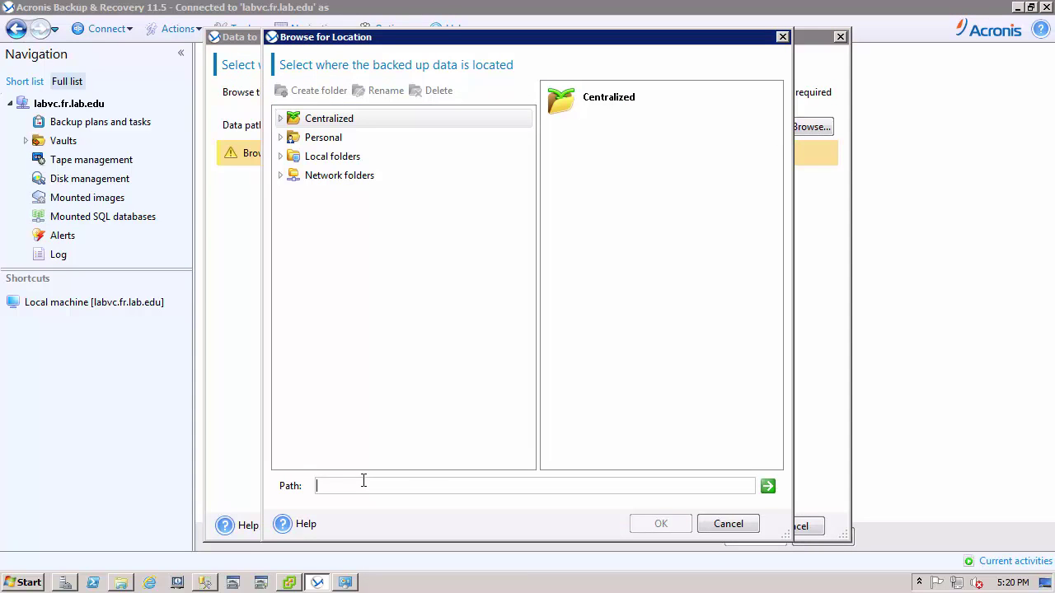
type("\\\\labnasio1\\Backups\\SQL\\")
left_click(659, 525)
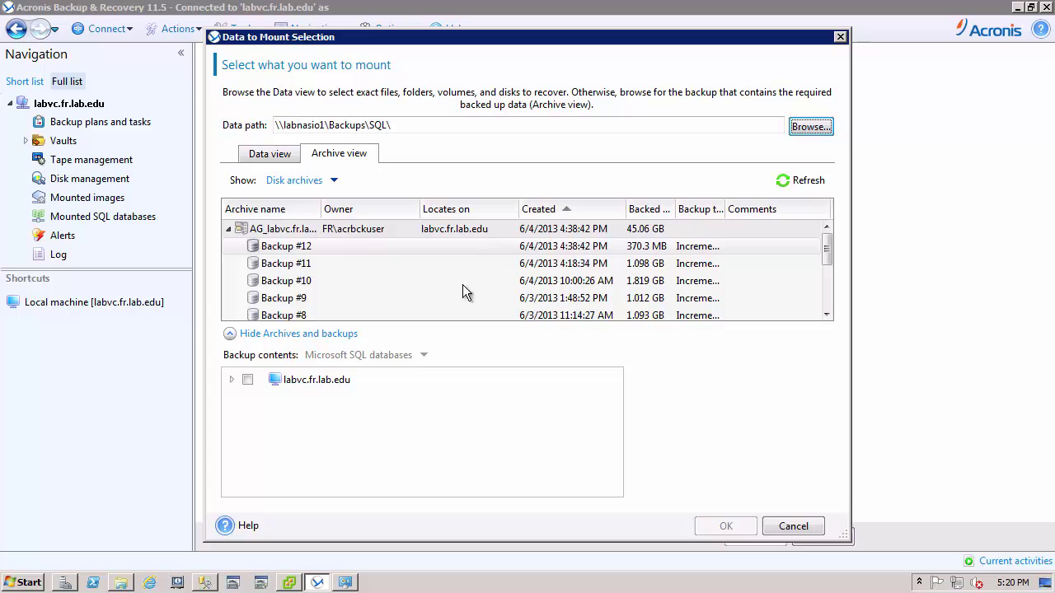
Choose the labdb database under the MSSQLSERVER instance on labvc.fr.lab.edu as the data to mount, mount it, and select its mounted entry.
left_click(233, 380)
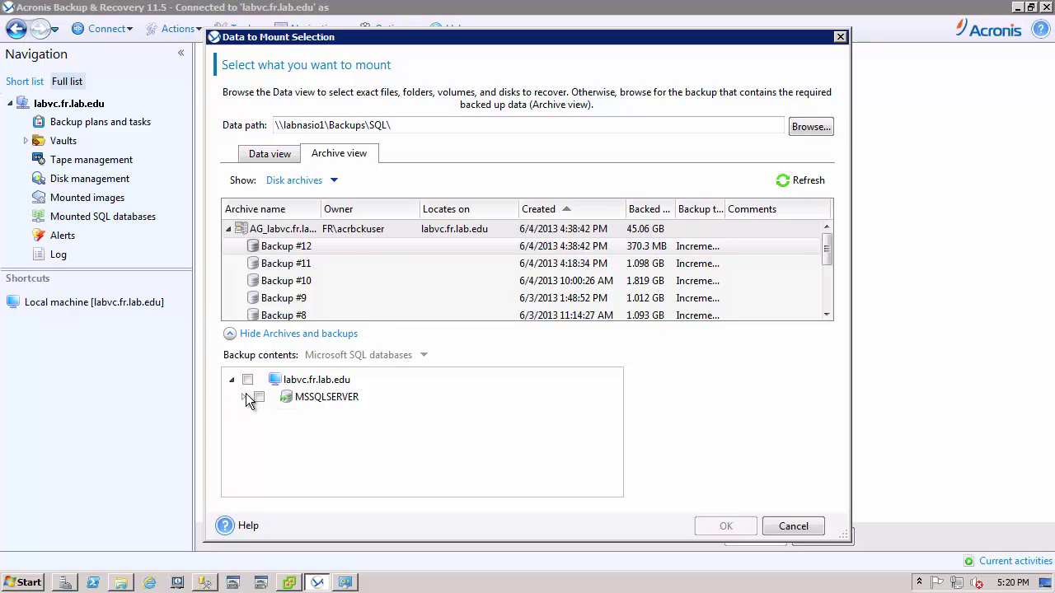
left_click(244, 397)
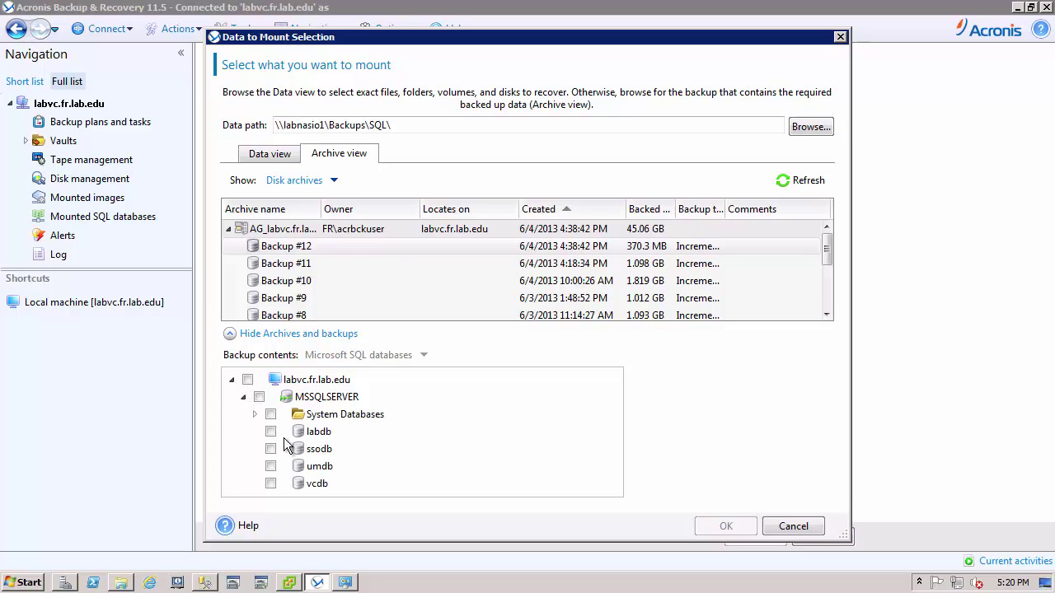
left_click(271, 431)
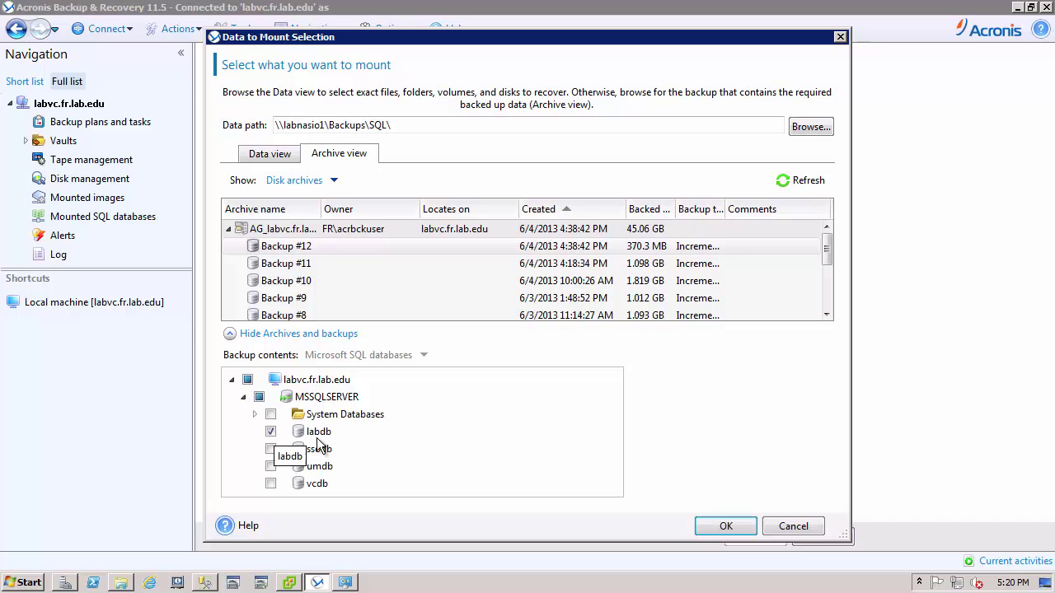
left_click(726, 527)
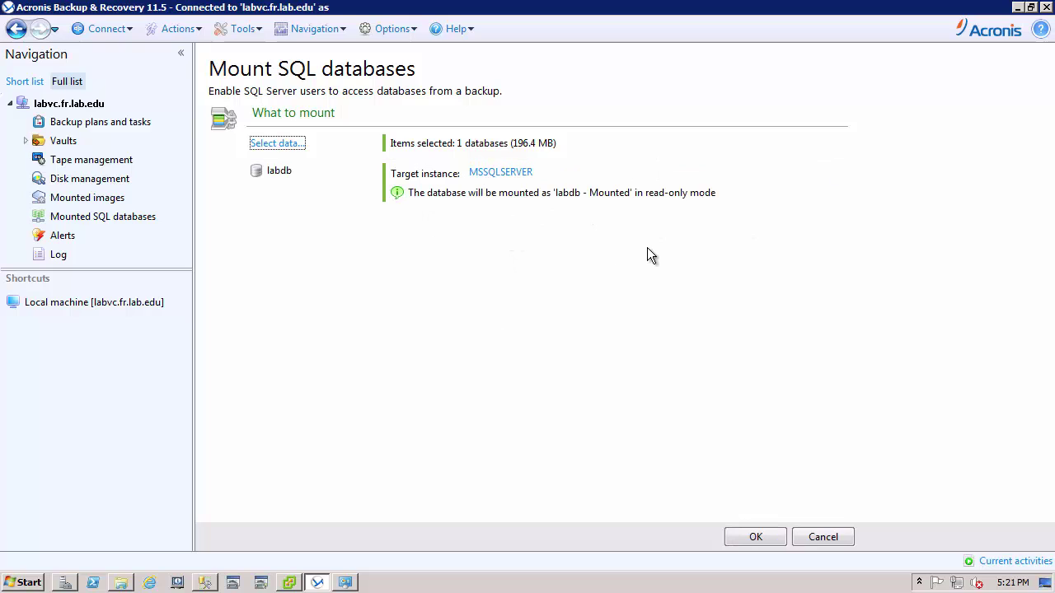
left_click(750, 535)
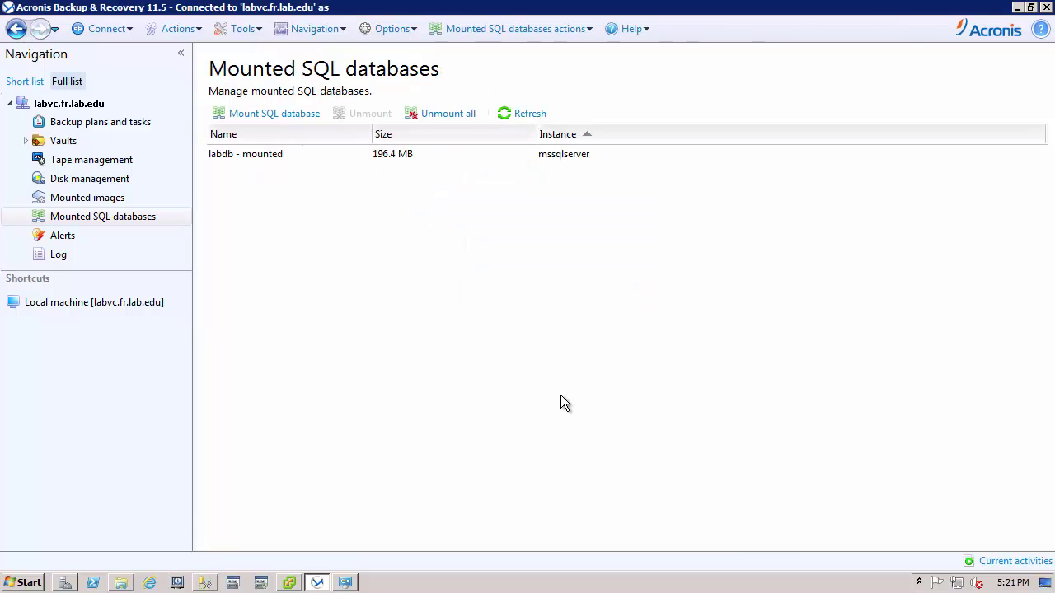
left_click(276, 156)
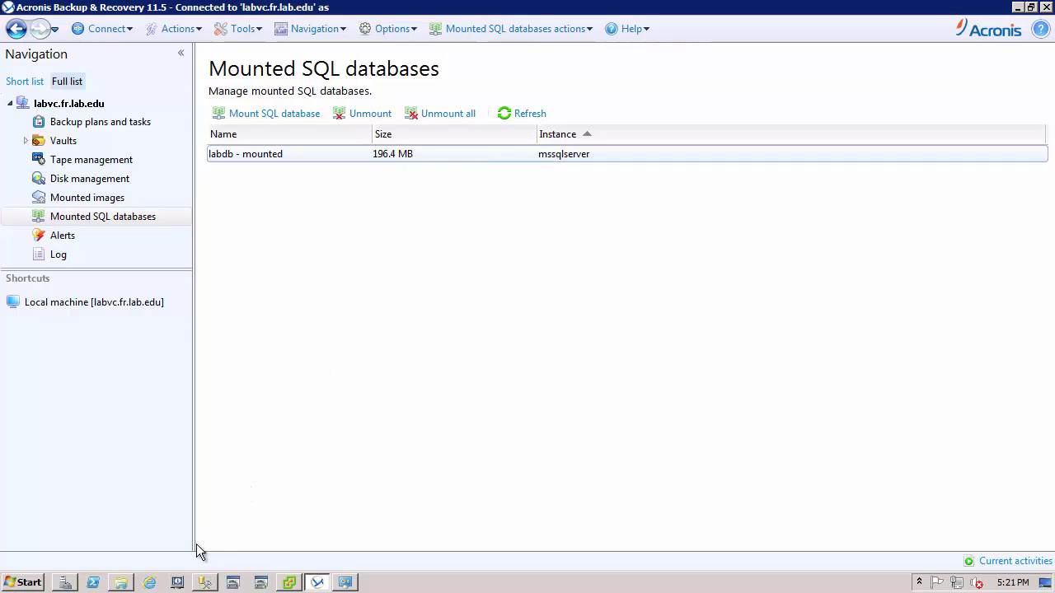
Switch to SQL Server Management Studio, refresh the Databases folder, and examine the tables in the read-only labdb - Mounted database.
left_click(204, 583)
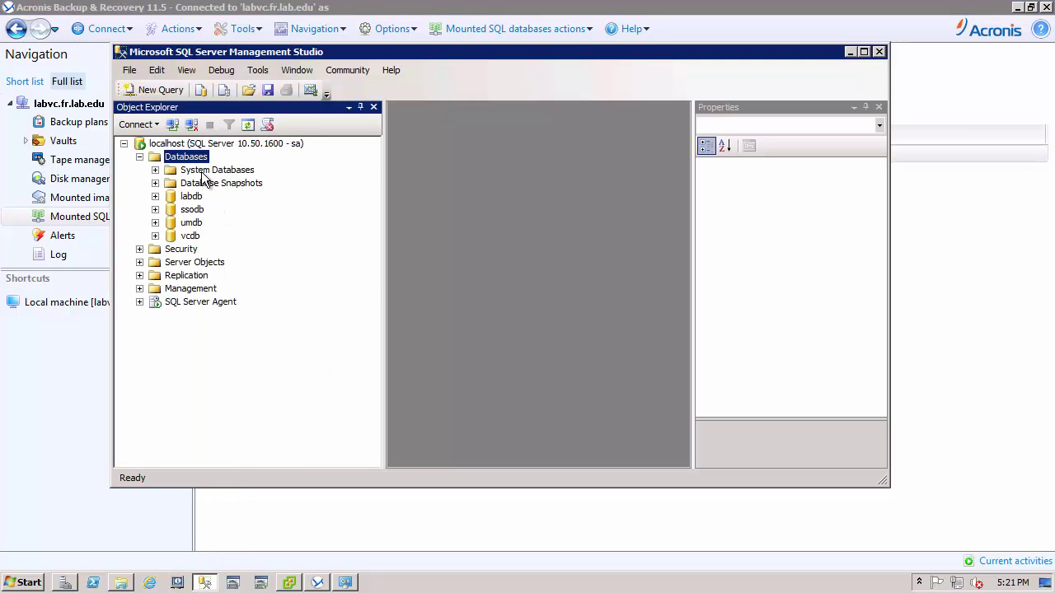
right_click(196, 157)
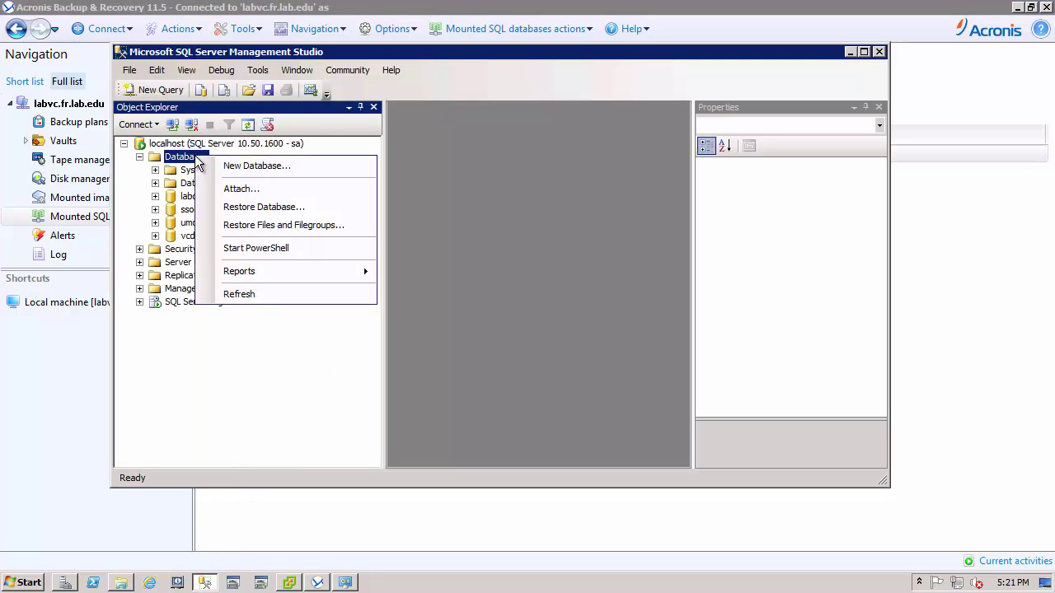
left_click(247, 295)
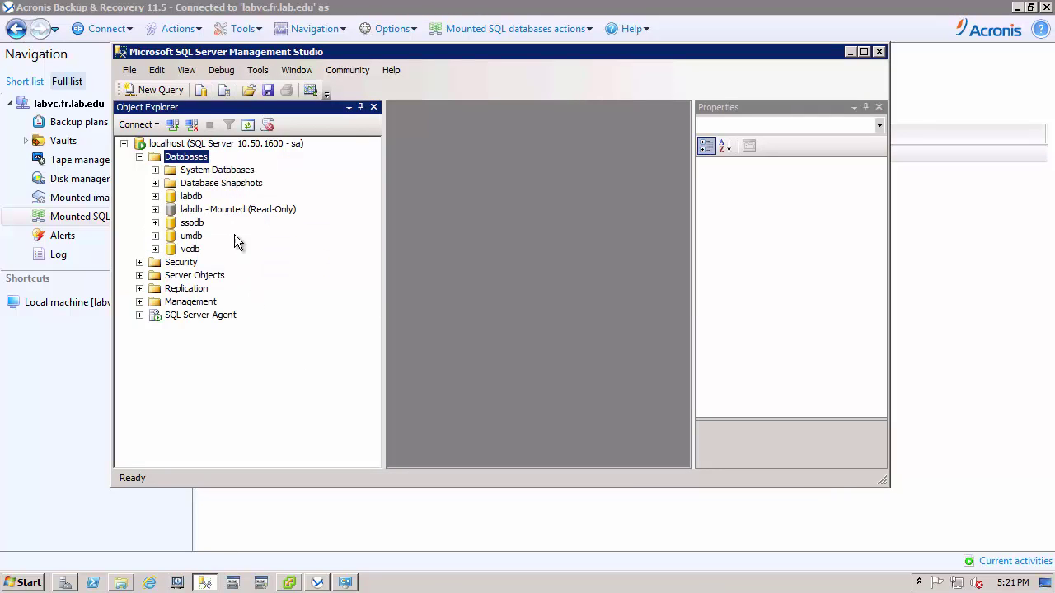
left_click(155, 209)
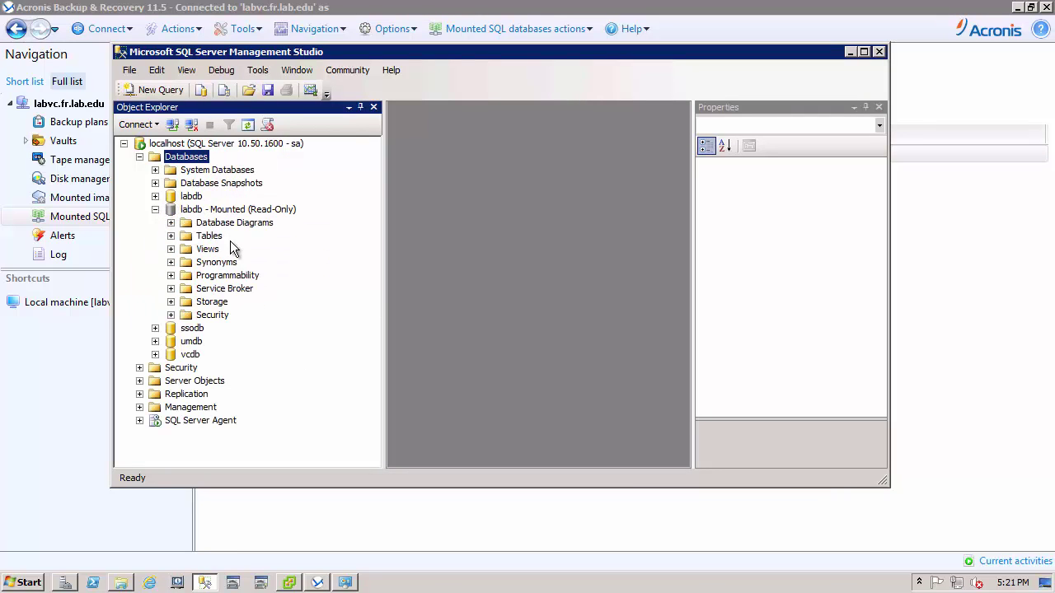
left_click(171, 236)
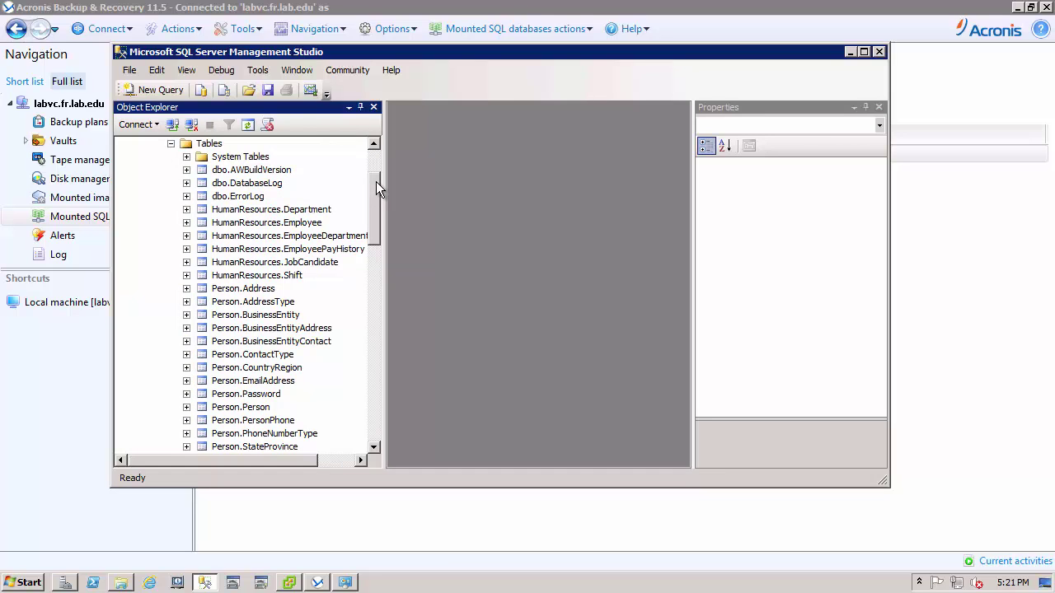
left_click(170, 144)
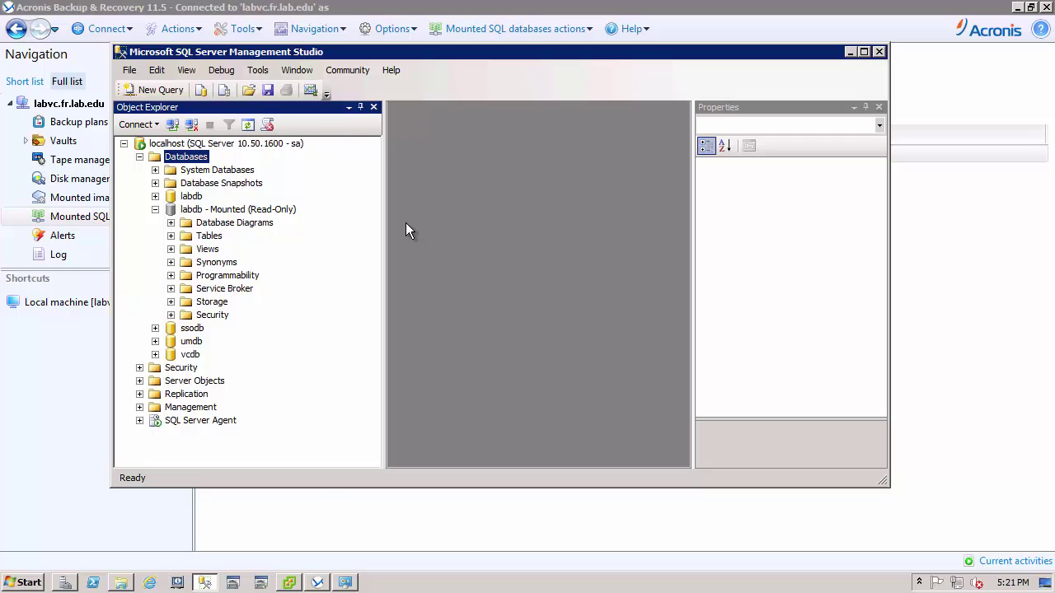
Unmount the labdb - mounted database in Acronis Backup & Recovery and refresh the Databases folder in SQL Server Management Studio.
left_click(323, 512)
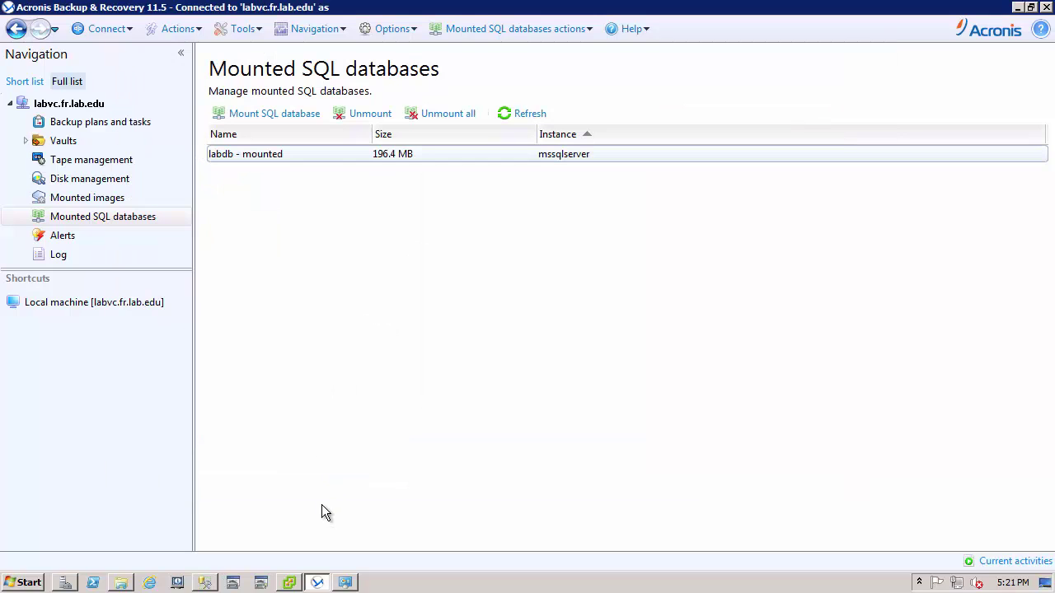
left_click(377, 117)
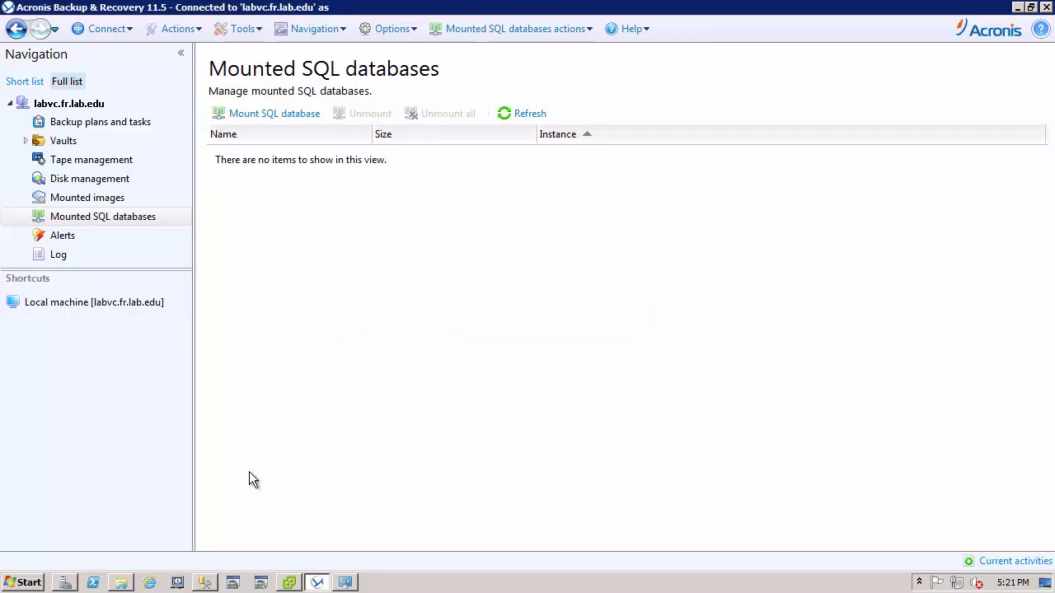
left_click(205, 582)
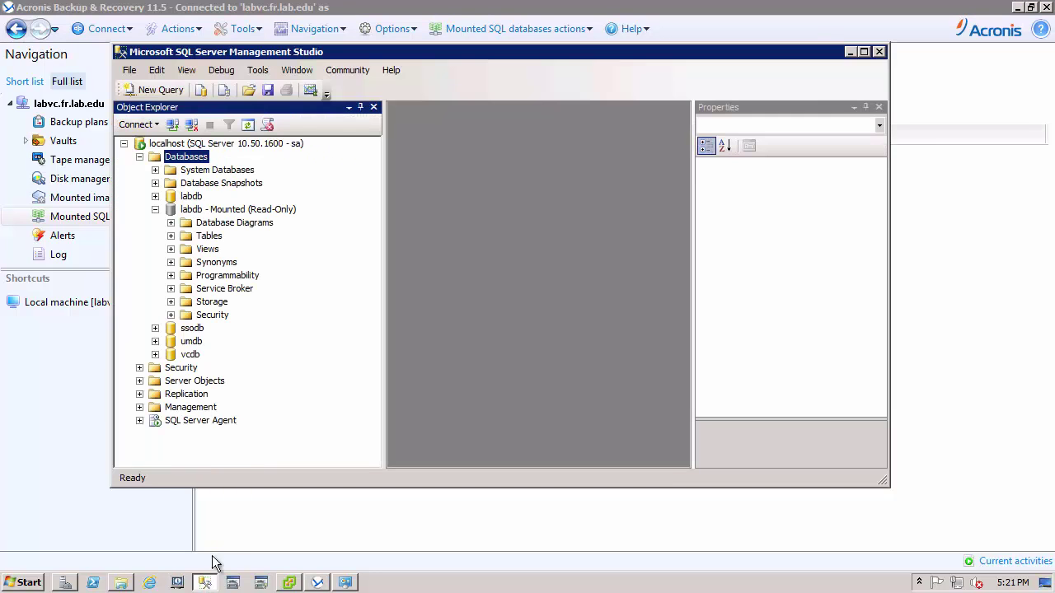
right_click(199, 158)
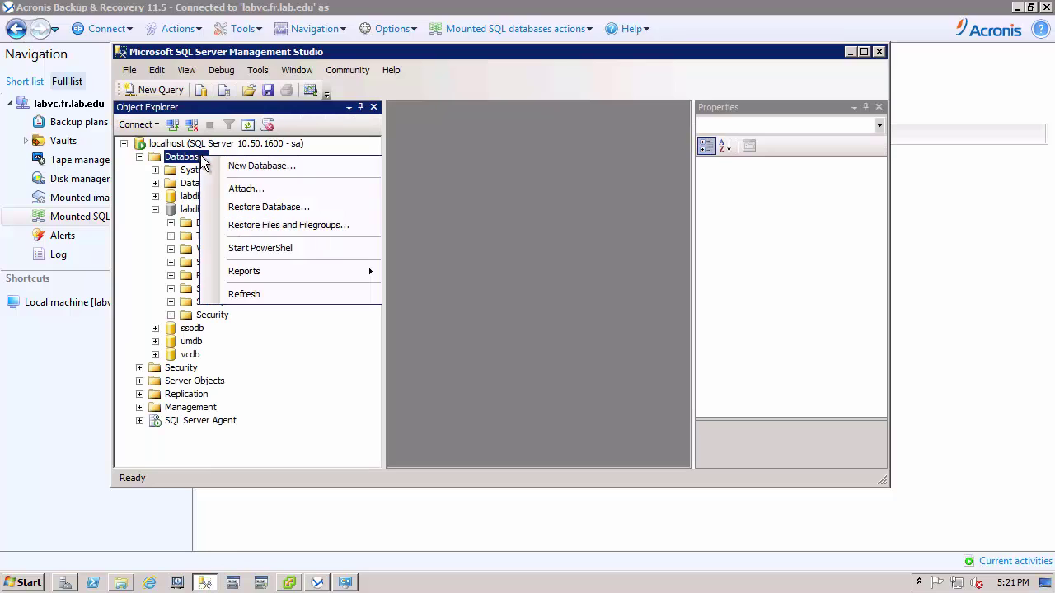
left_click(252, 297)
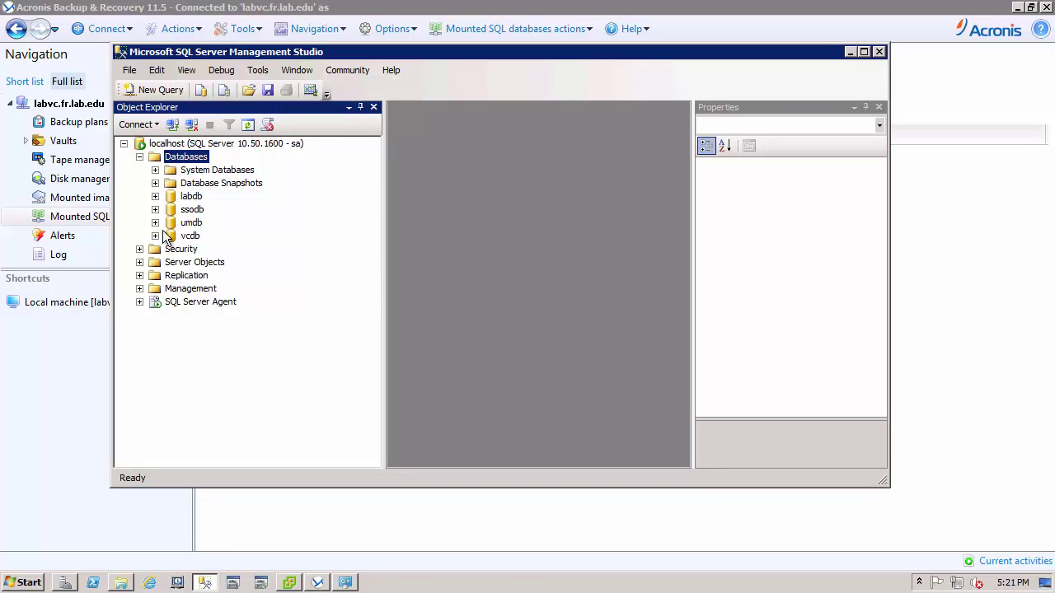